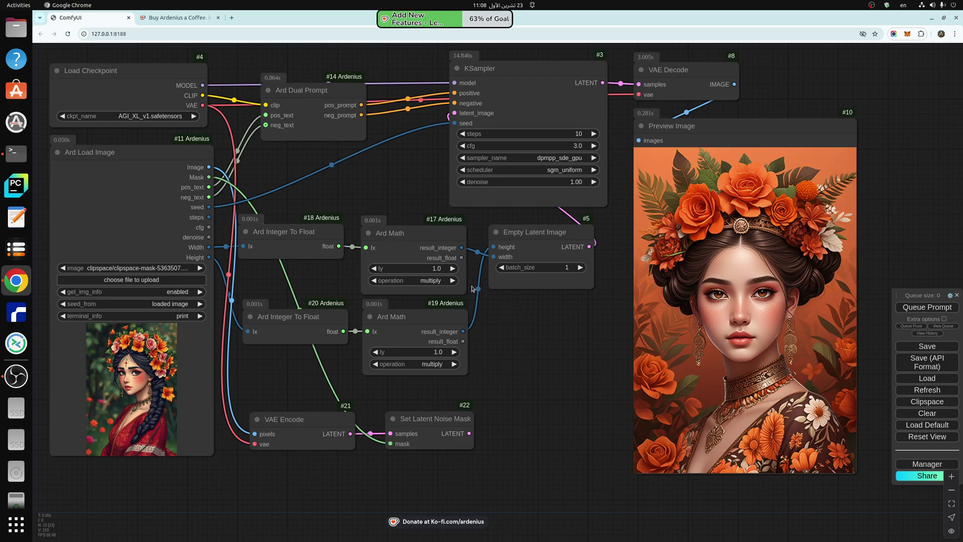
Inspect the Ard Math #17 and Ard Load Image nodes
left_click(406, 240)
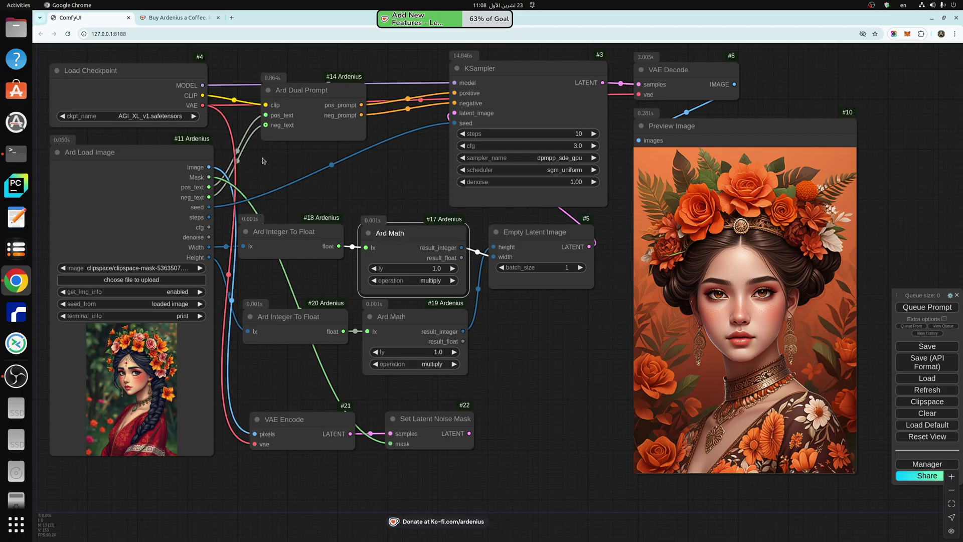
left_click(291, 90)
left_click(89, 165)
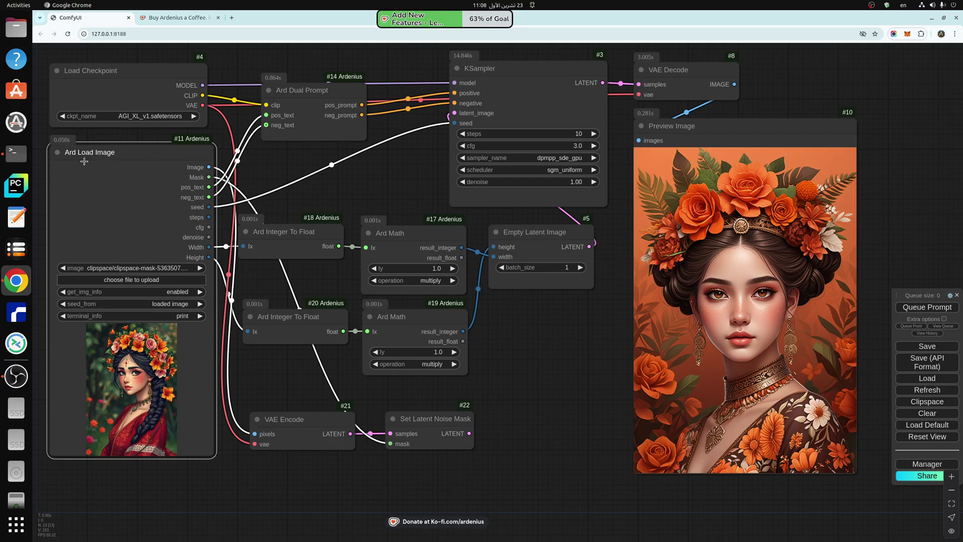
mouse_move(69, 157)
Add a trial Empty Latent Image node from the image Width output and convert its width to an input
left_click_drag(206, 247, 530, 368)
left_click(533, 378)
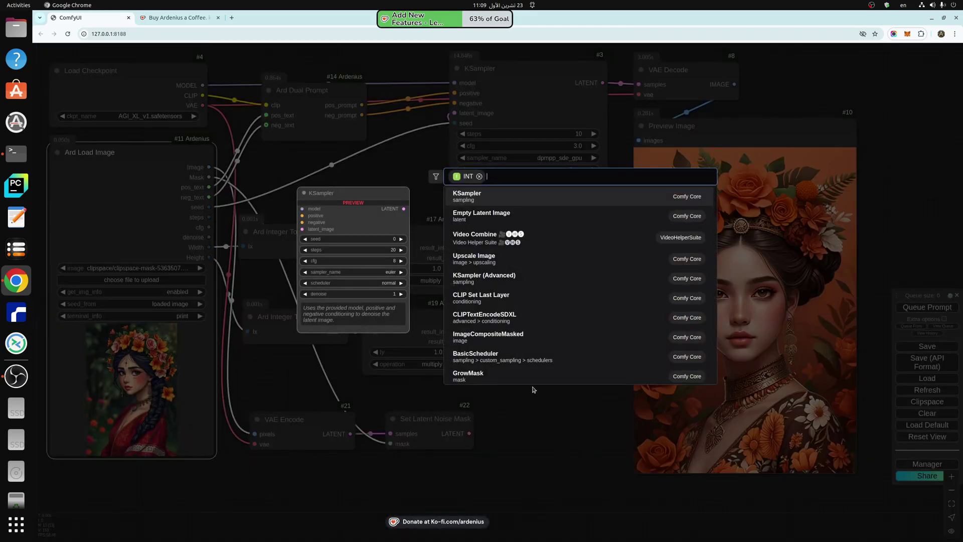
type("empty")
key("Return")
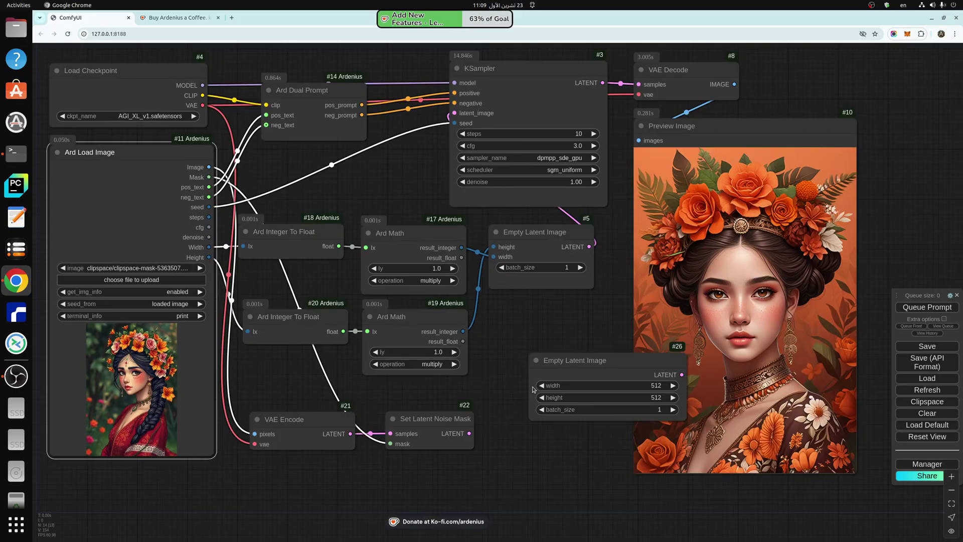
left_click_drag(587, 370, 543, 340)
right_click(542, 340)
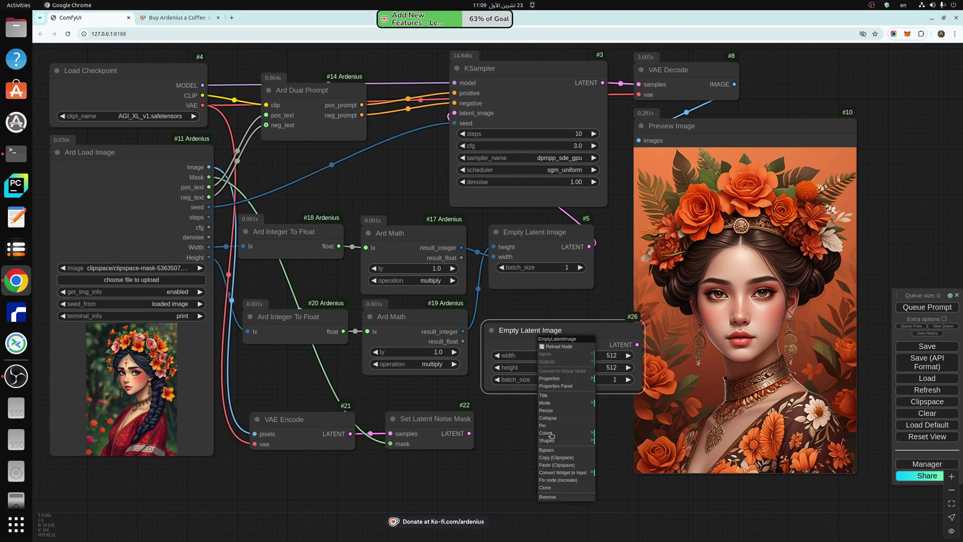
left_click(574, 476)
left_click(614, 474)
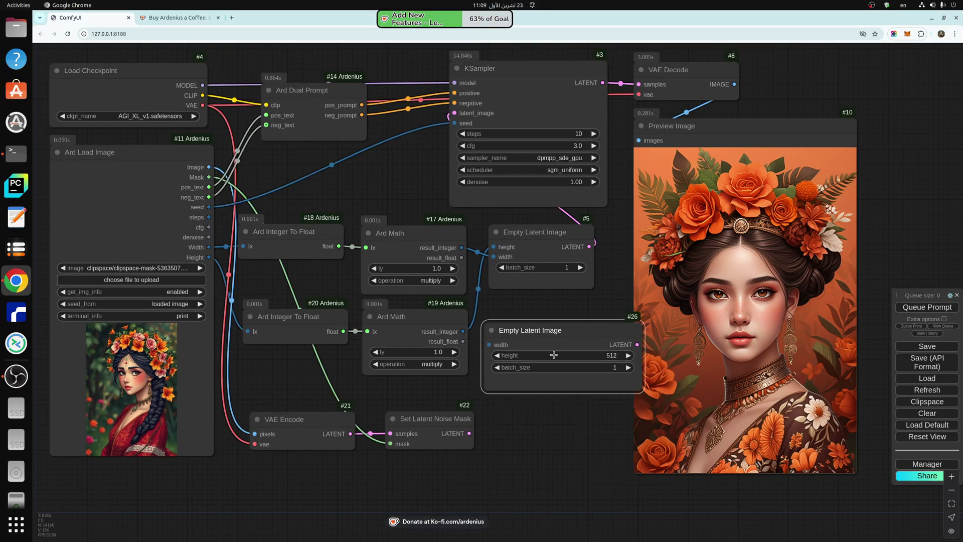
Convert the trial node's height to an input, wire it to image size and KSampler, then delete it
right_click(549, 343)
left_click(569, 466)
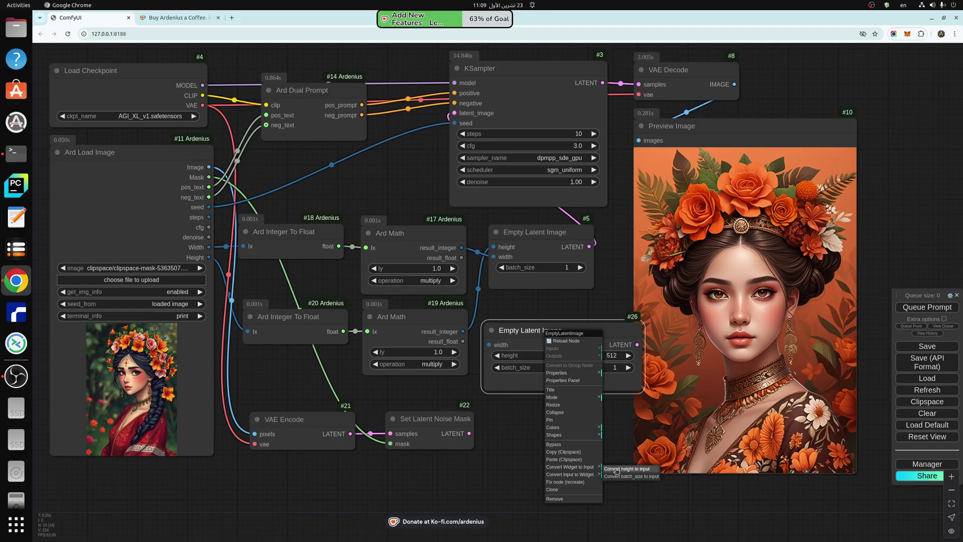
left_click(619, 469)
left_click_drag(488, 345, 208, 247)
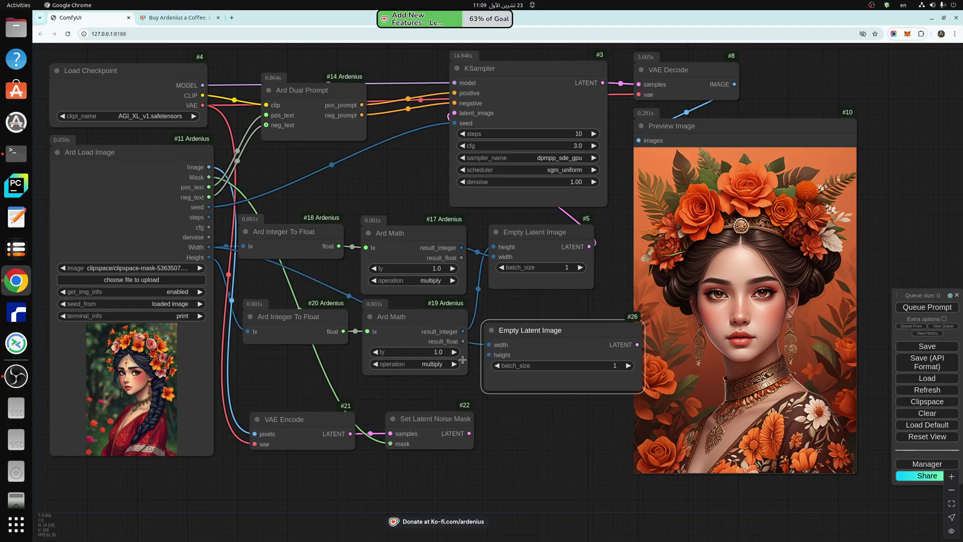
left_click_drag(489, 355, 209, 256)
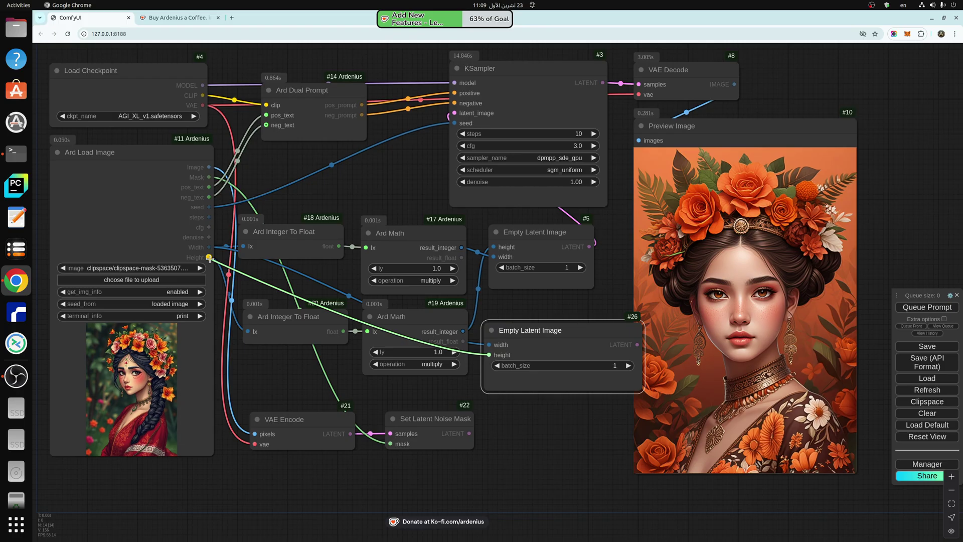
left_click_drag(617, 392, 582, 401)
left_click_drag(584, 357, 472, 117)
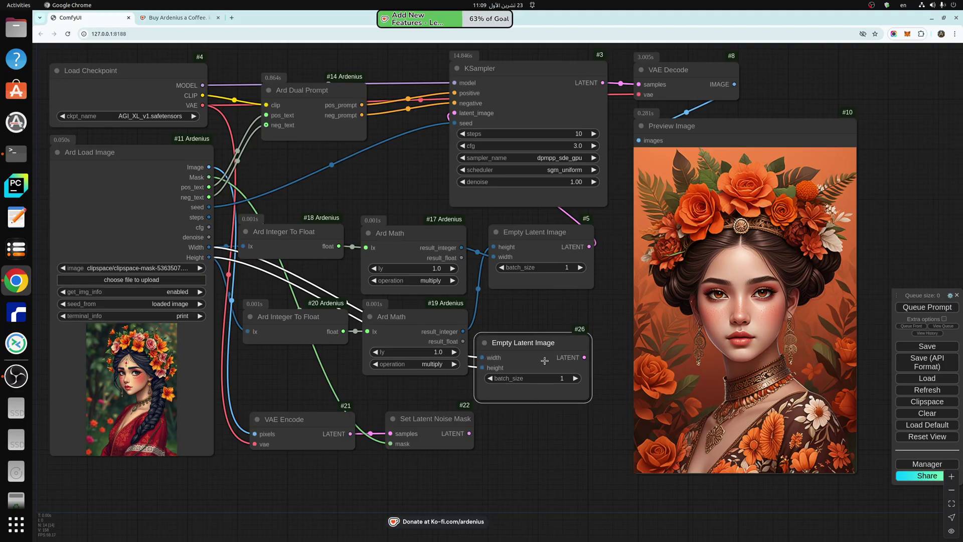
key("Delete")
Nudge Empty Latent Image #5 down and inspect Ard Math #17, Integer To Float #18 and Ard Math #19
left_click(556, 233)
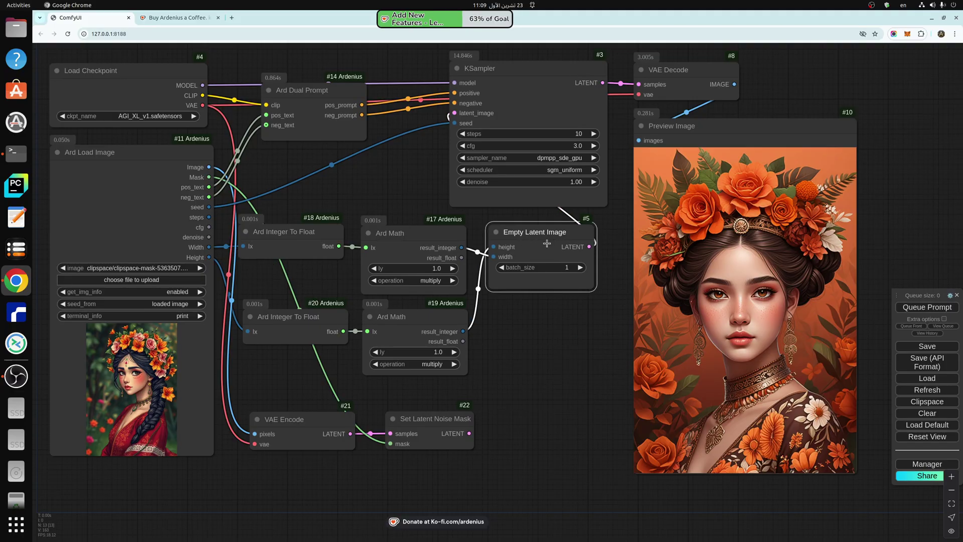
left_click_drag(547, 243, 549, 251)
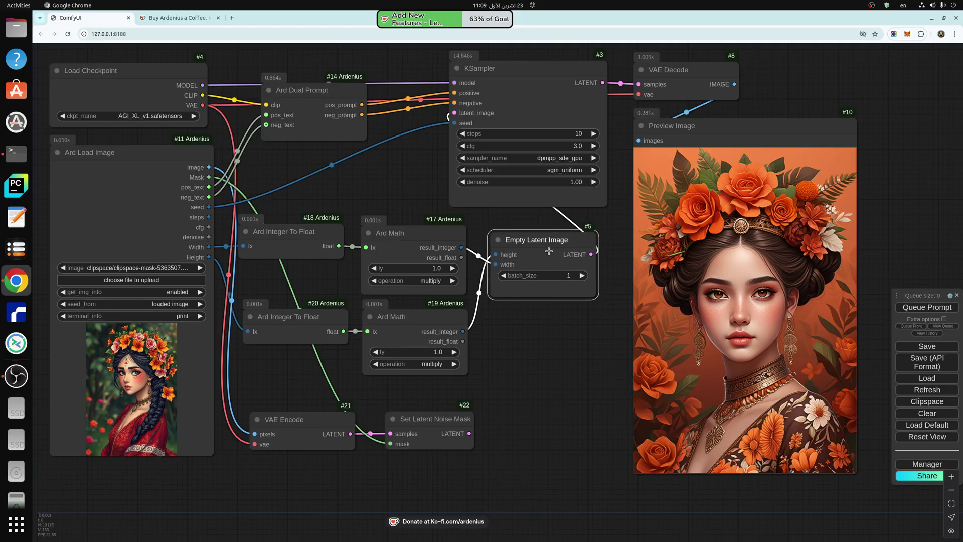
left_click(410, 234)
left_click(284, 231)
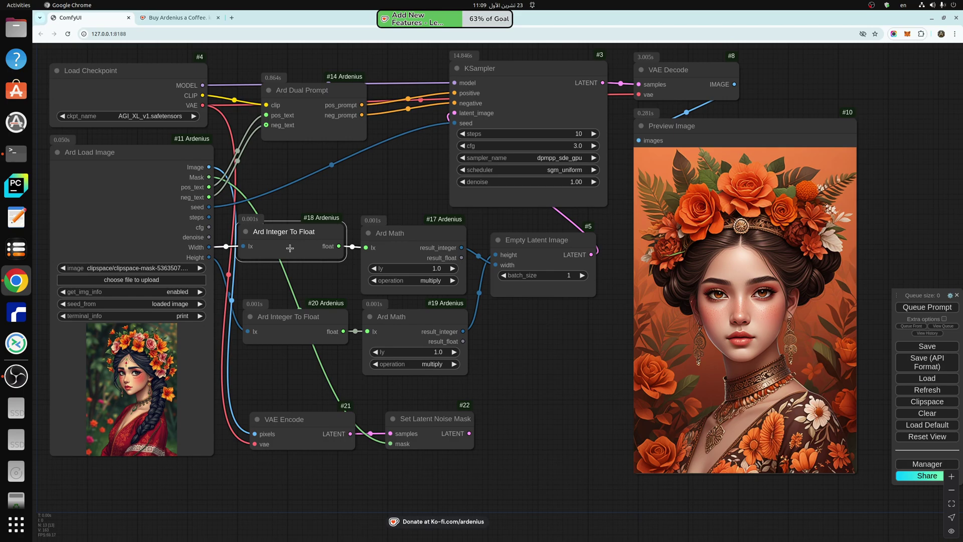
left_click(394, 242)
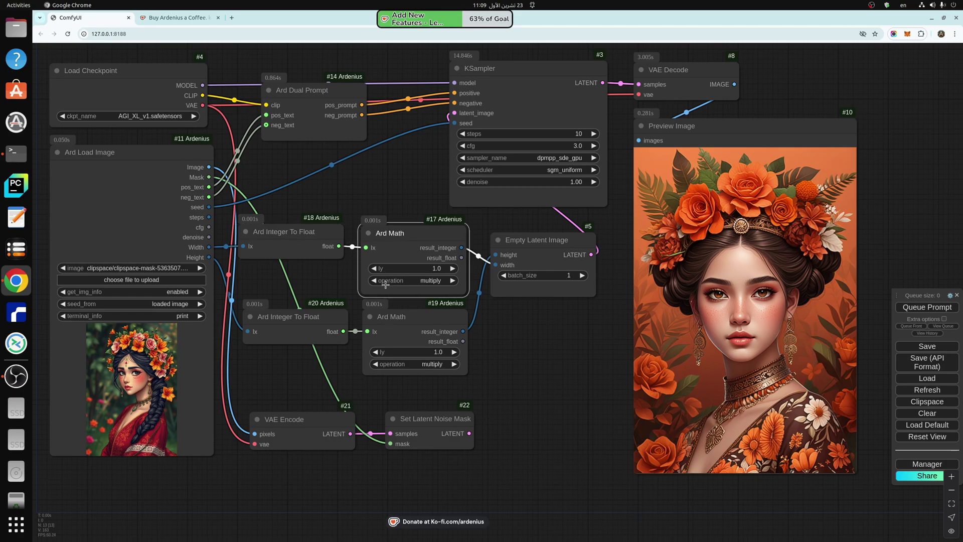
left_click(426, 280)
left_click(396, 326)
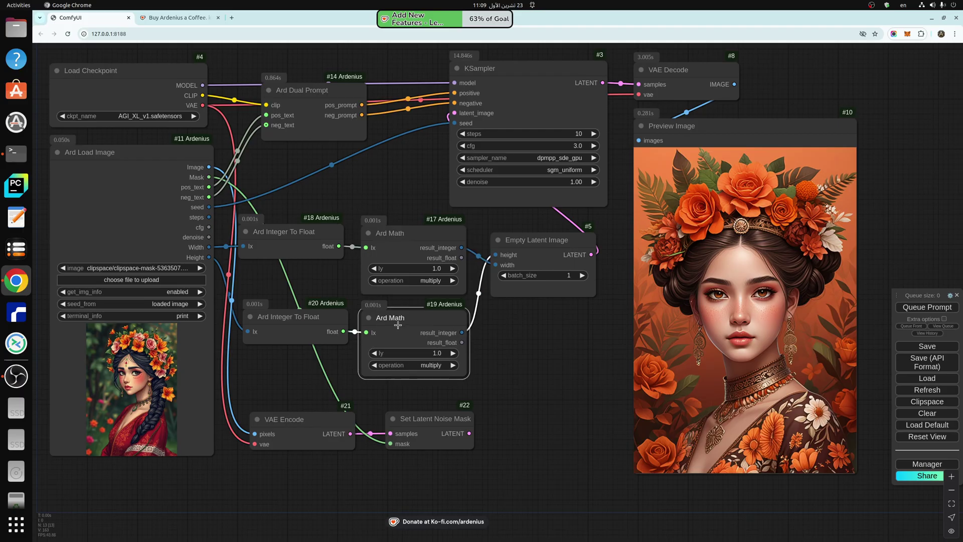
left_click(410, 247)
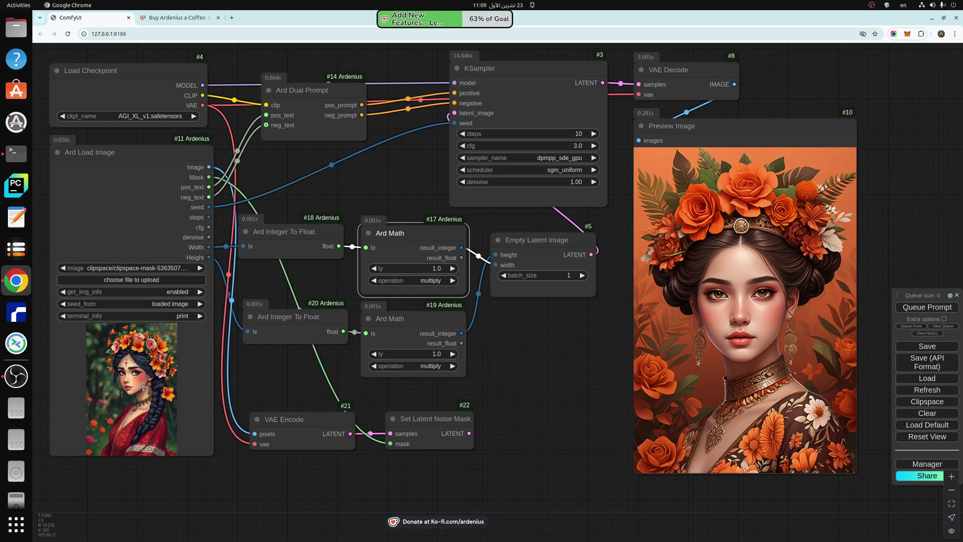
Raise Ard Math #17's ly multiplier to 1.3 and queue the workflow
left_click(453, 268)
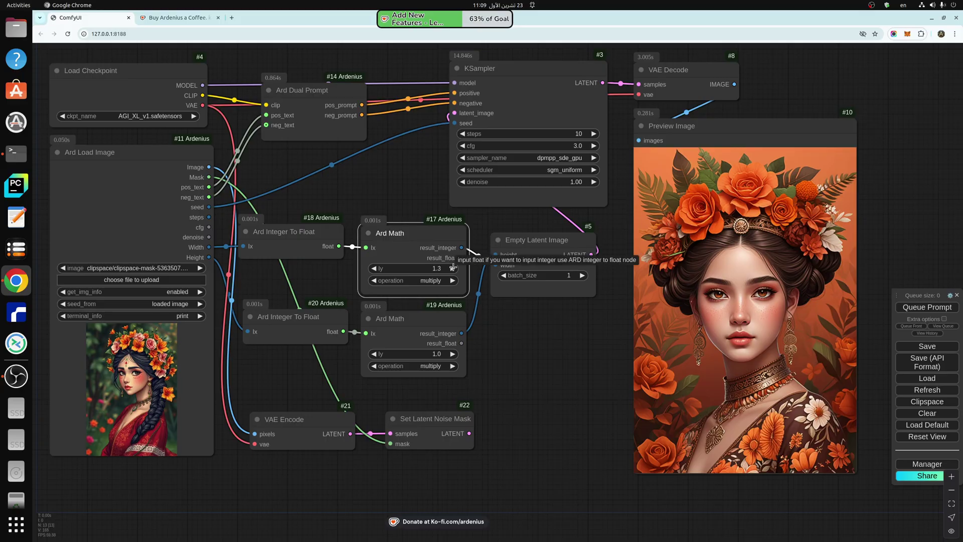
left_click(453, 268)
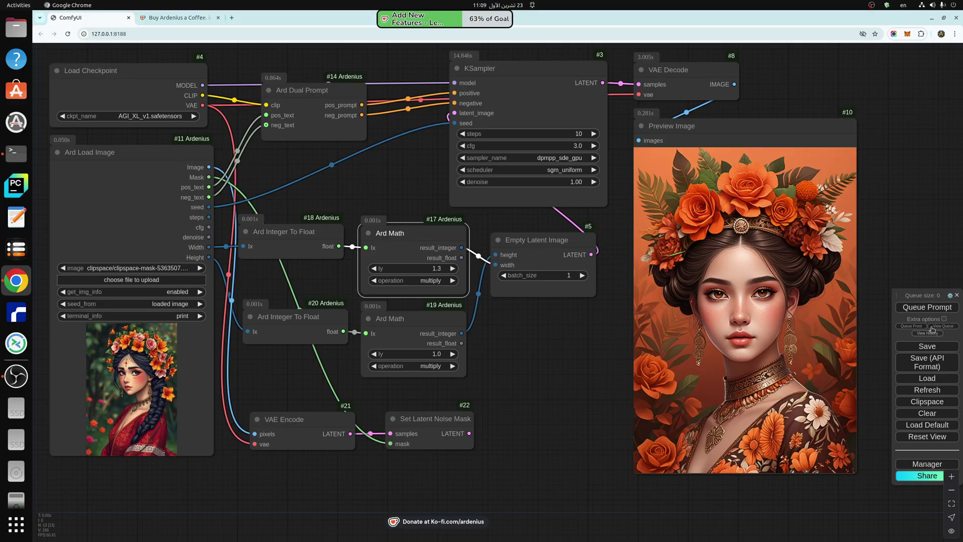
left_click(927, 307)
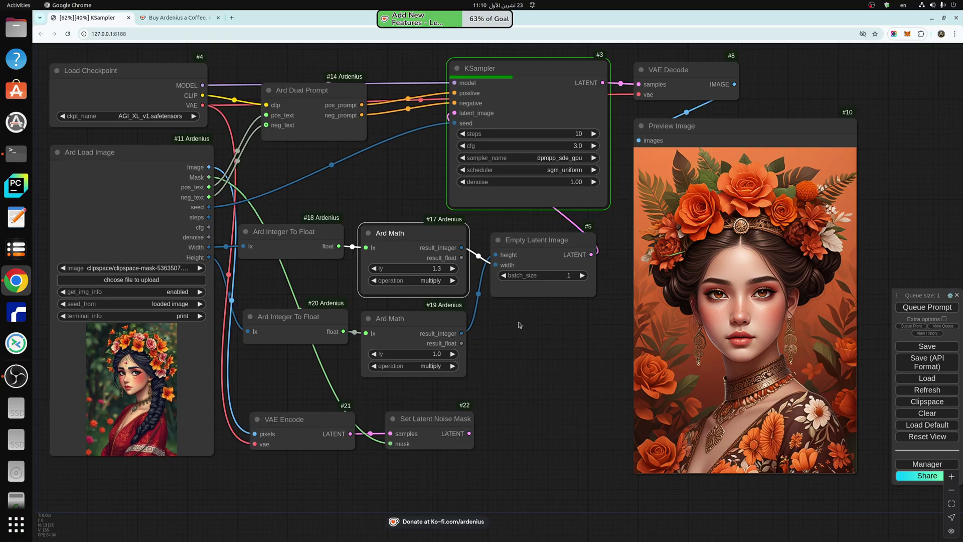
left_click(317, 111)
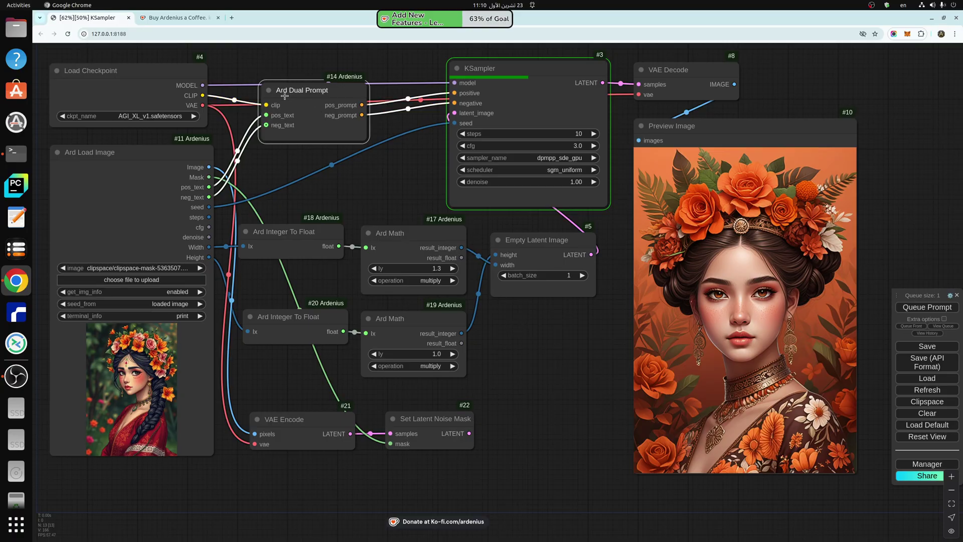
Duplicate the Ard Dual Prompt node as #27 and place it slightly left
key("ctrl+c")
key("ctrl+v")
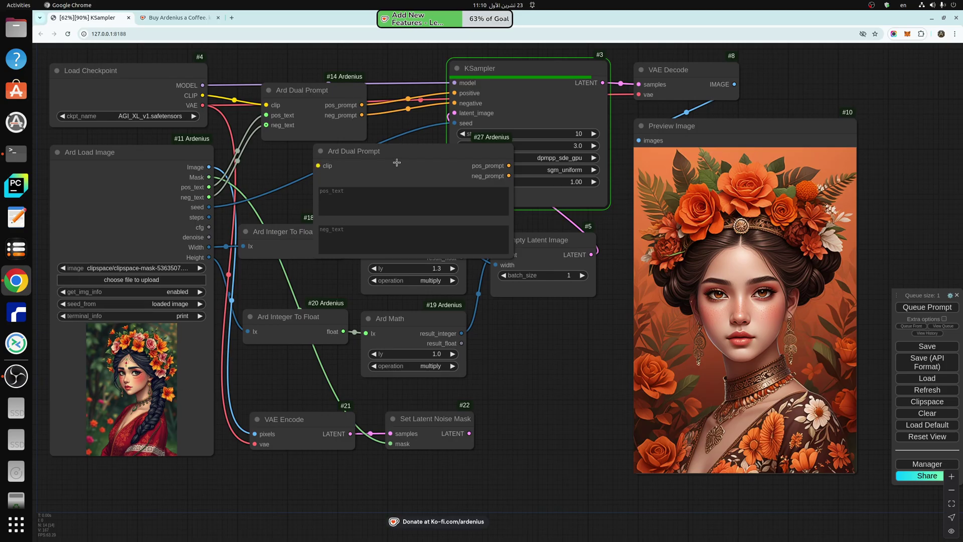
left_click_drag(397, 162, 368, 176)
left_click(343, 193)
left_click(341, 239)
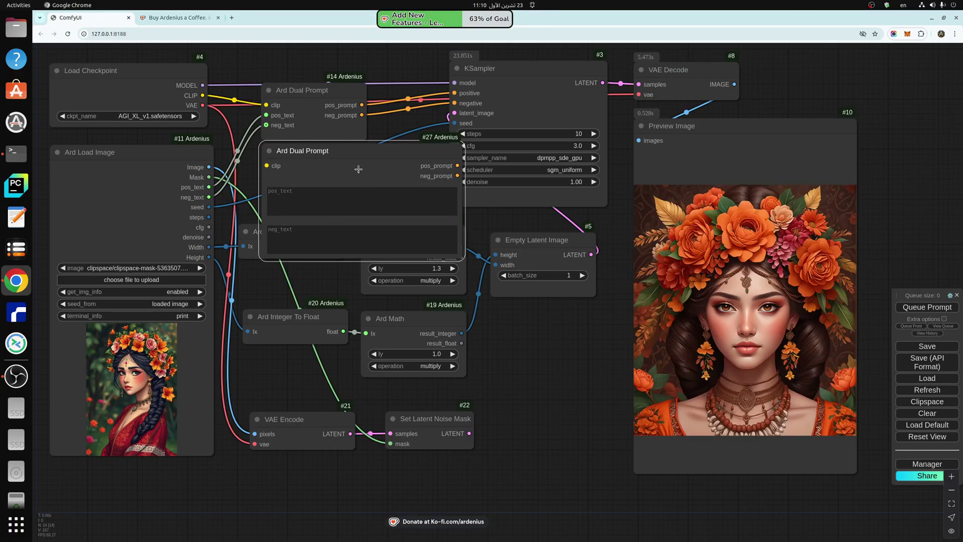
Convert node #27's pos_text to an input and try wiring it from the image loader
right_click(352, 166)
left_click(373, 296)
left_click(411, 301)
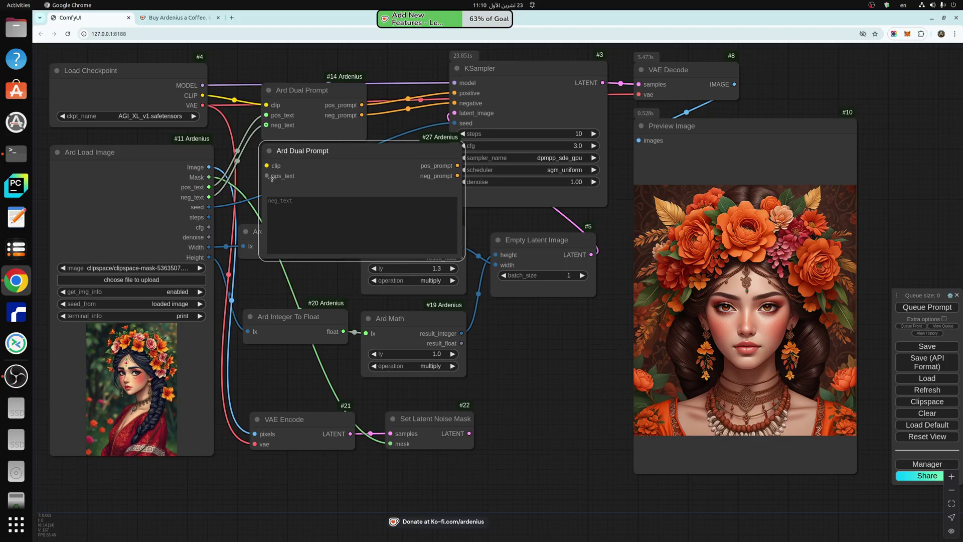
left_click_drag(266, 176, 208, 187)
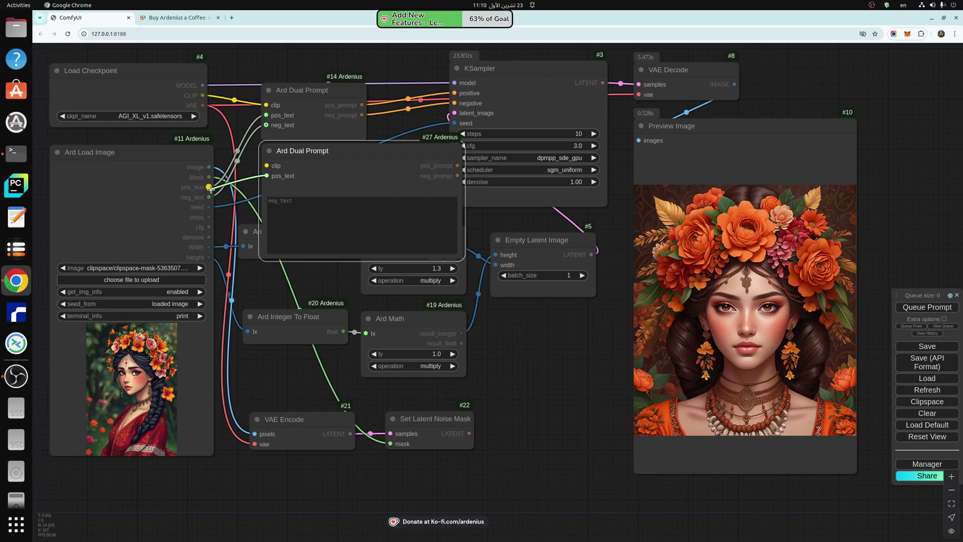
left_click_drag(209, 188, 326, 170)
key("Delete")
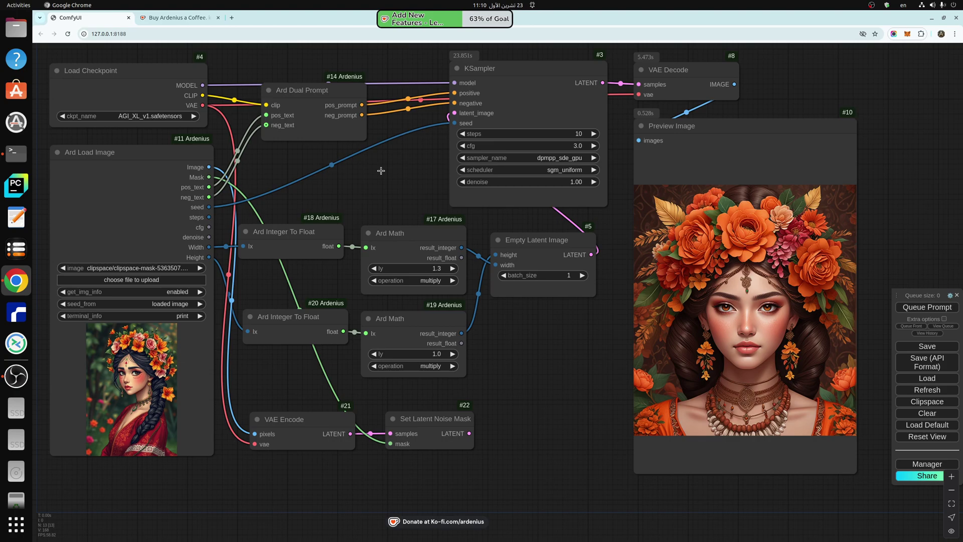
left_click(175, 191)
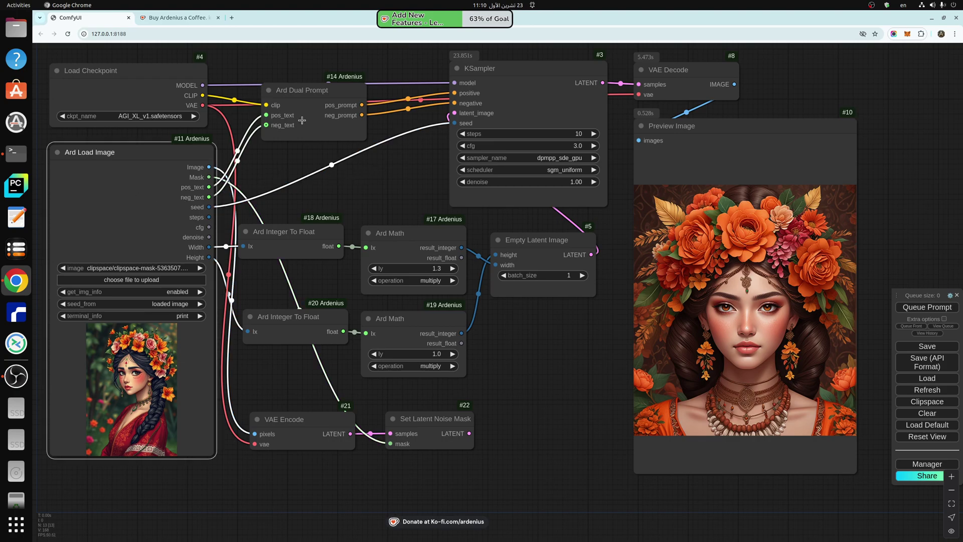
left_click_drag(305, 126, 310, 128)
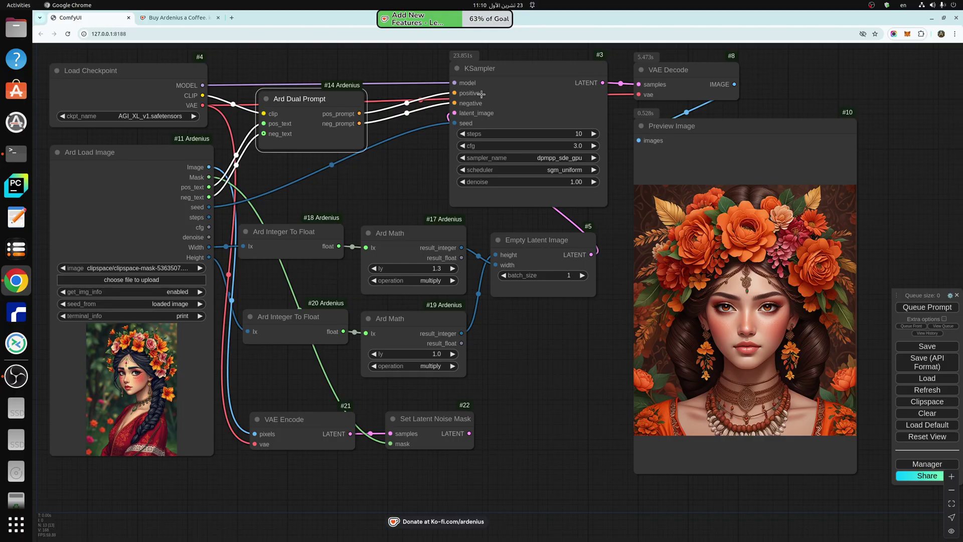
left_click(510, 90)
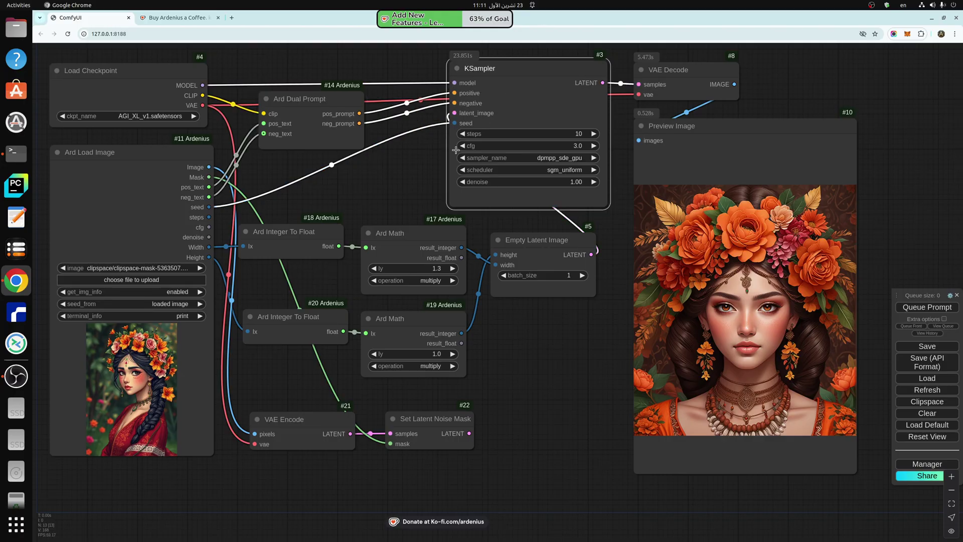
left_click_drag(311, 130, 316, 125)
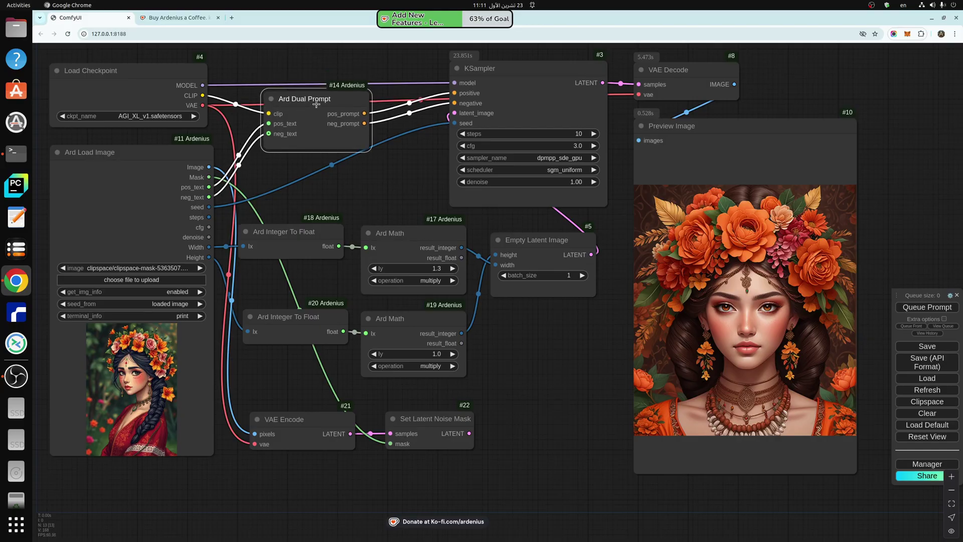
left_click(136, 200)
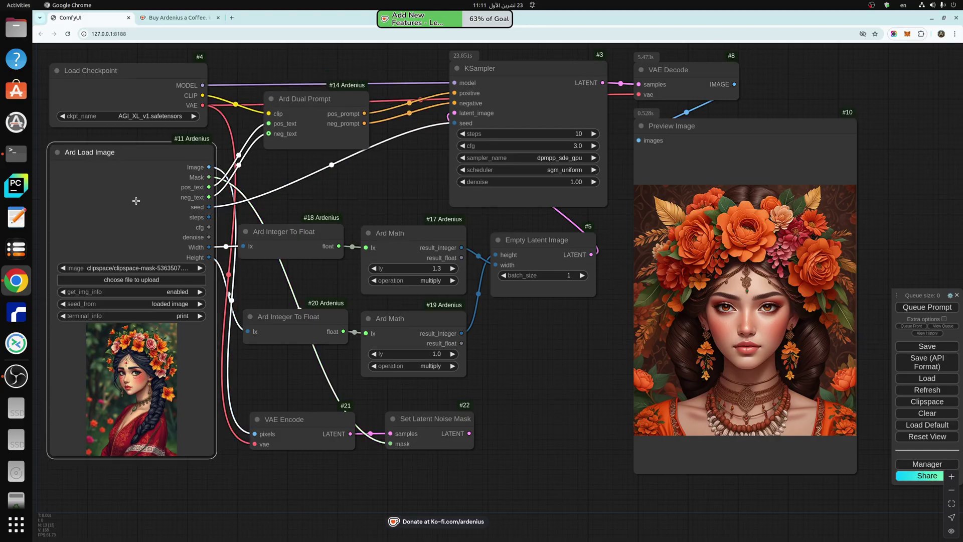
left_click(502, 100)
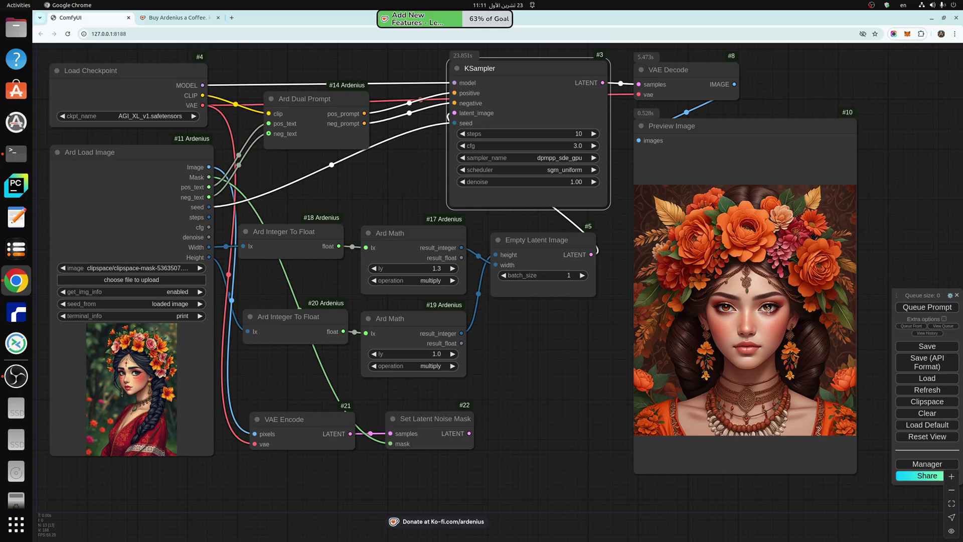
scroll(795, 330, "up", 1)
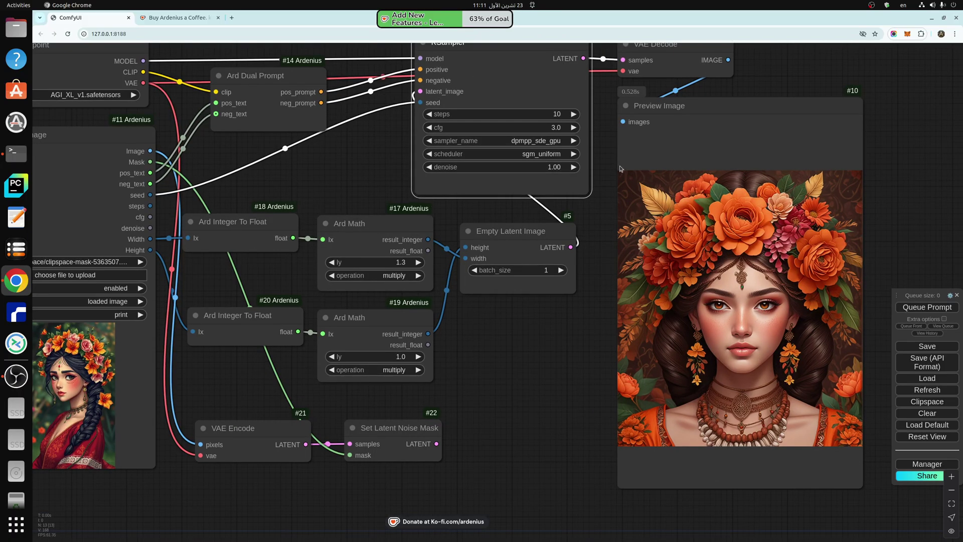
scroll(534, 402, "down", 1)
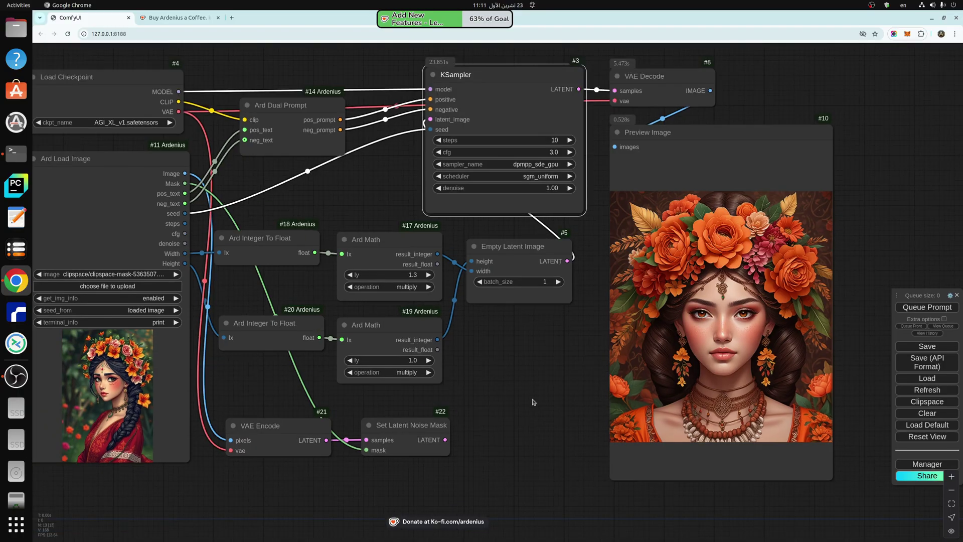
left_click_drag(124, 384, 150, 377)
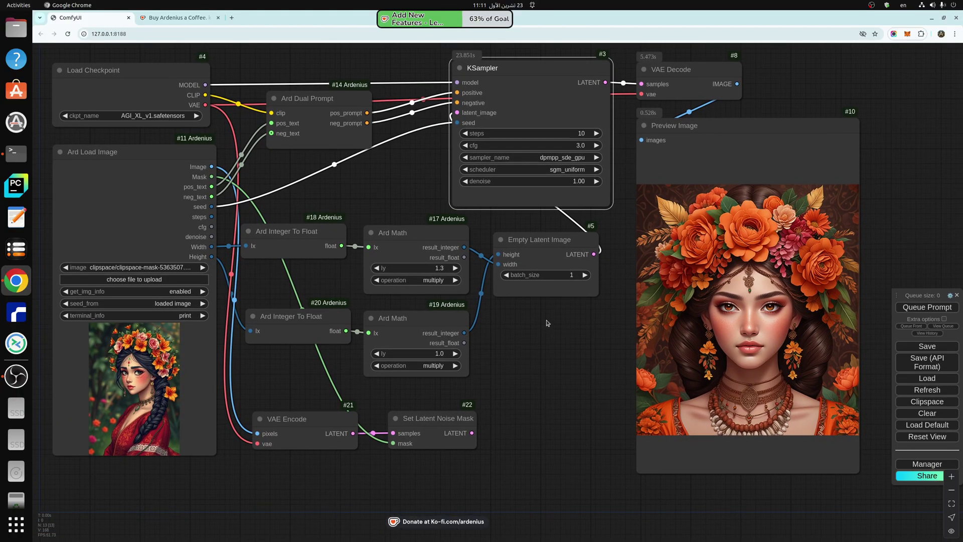
Check the VAE Encode and Set Latent Noise Mask links, reposition the mask node, and queue a run
left_click(137, 186)
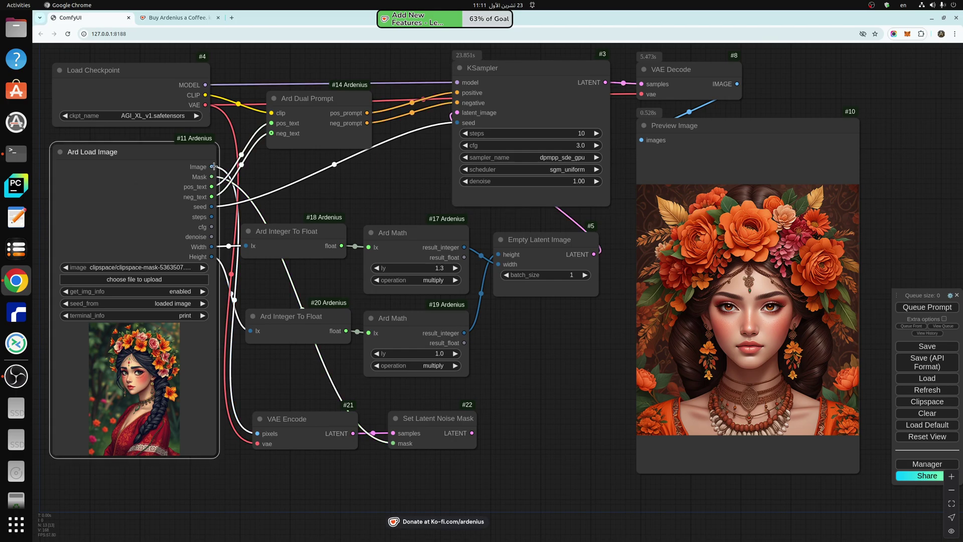
left_click(429, 435)
left_click(322, 437)
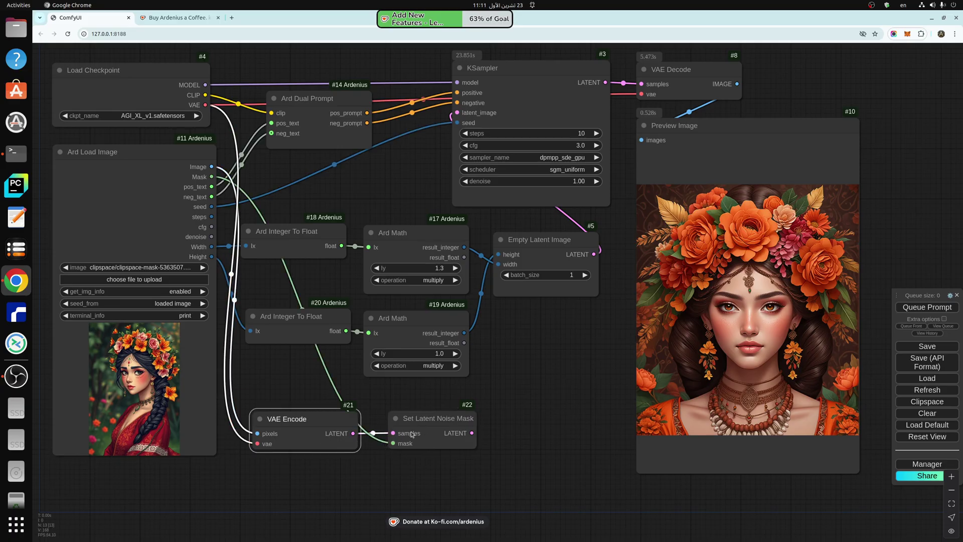
left_click_drag(426, 426, 457, 112)
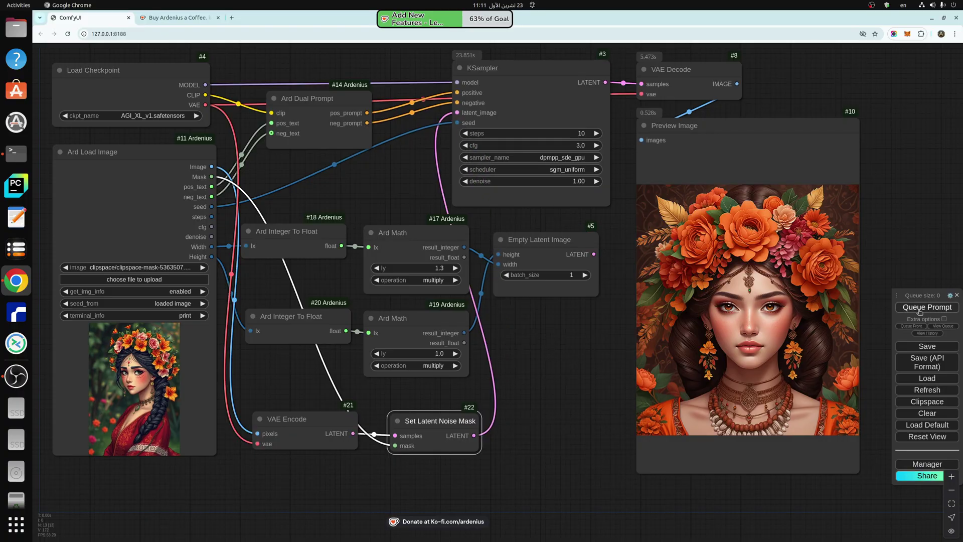
left_click(920, 308)
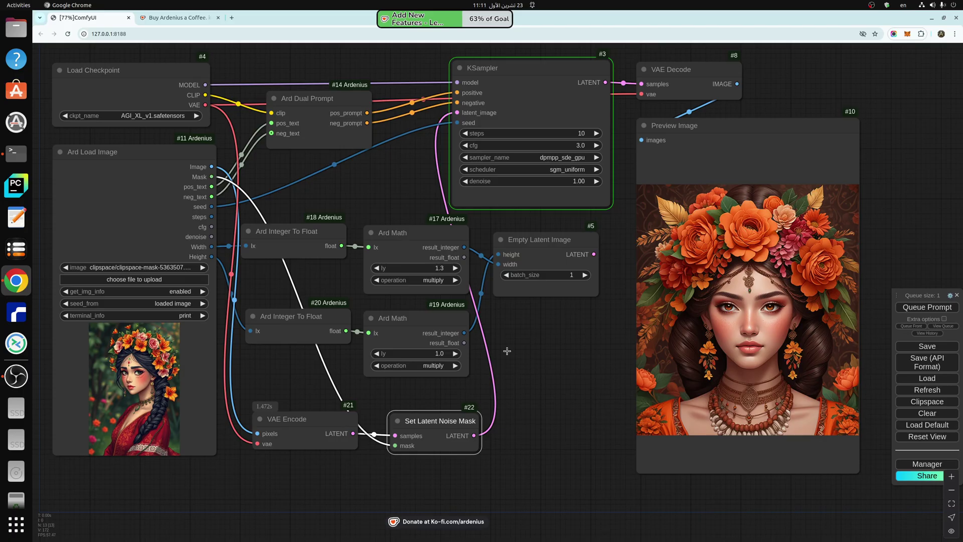
left_click(155, 379)
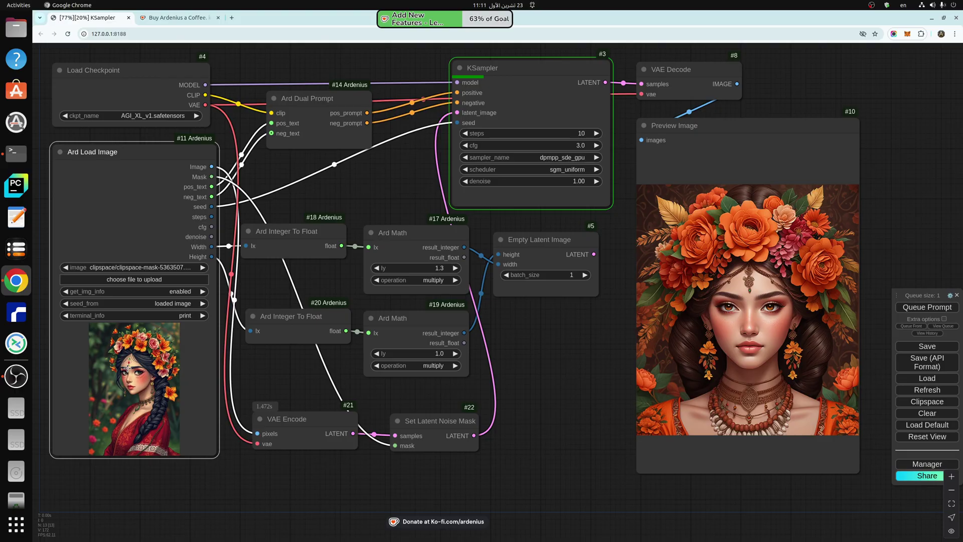
In the MaskEditor, adjust brush thickness and mask the woman's dress, saving it to Ard Load Image
right_click(127, 368)
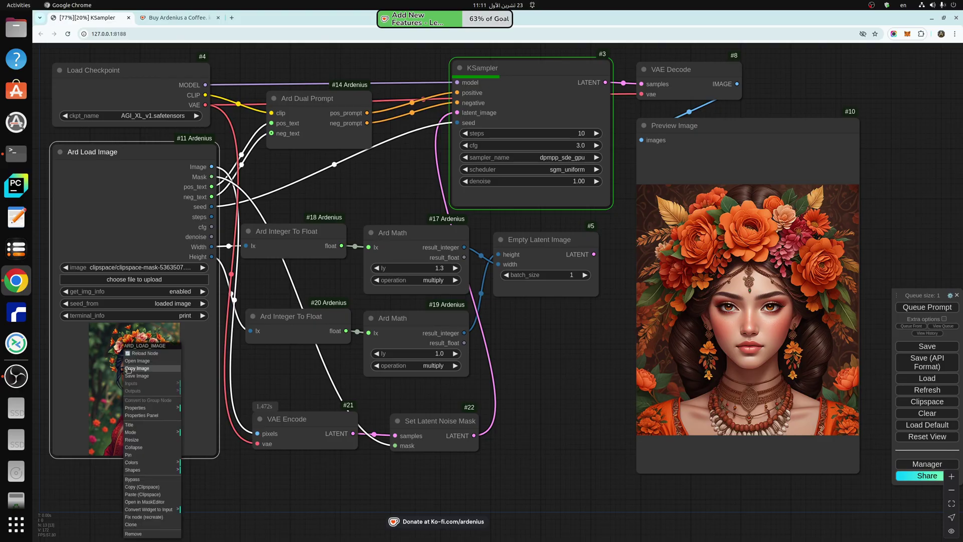
left_click(156, 502)
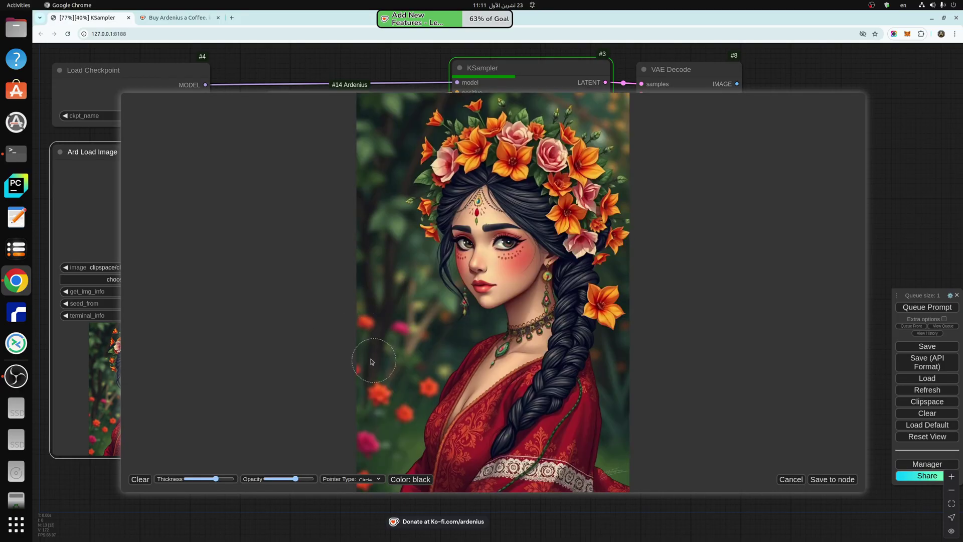
mouse_move(216, 479)
left_mouse_down()
mouse_move(189, 481)
mouse_move(214, 485)
left_mouse_up()
mouse_move(624, 285)
left_mouse_down()
mouse_move(441, 375)
mouse_move(410, 451)
mouse_move(405, 504)
mouse_move(473, 388)
mouse_move(640, 314)
mouse_move(636, 328)
mouse_move(511, 408)
mouse_move(493, 446)
mouse_move(524, 416)
mouse_move(656, 354)
mouse_move(471, 494)
mouse_move(648, 416)
mouse_move(523, 507)
mouse_move(610, 495)
left_mouse_up()
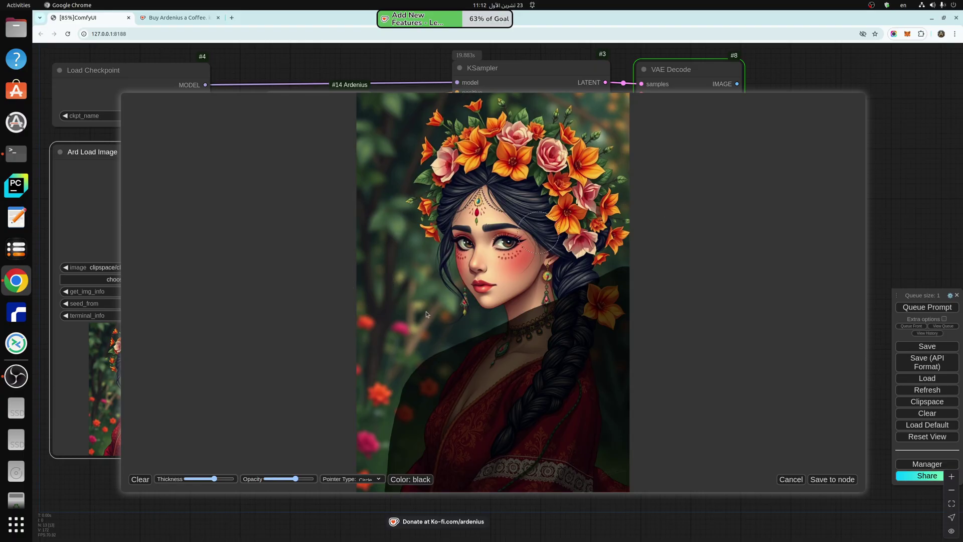
left_click(821, 479)
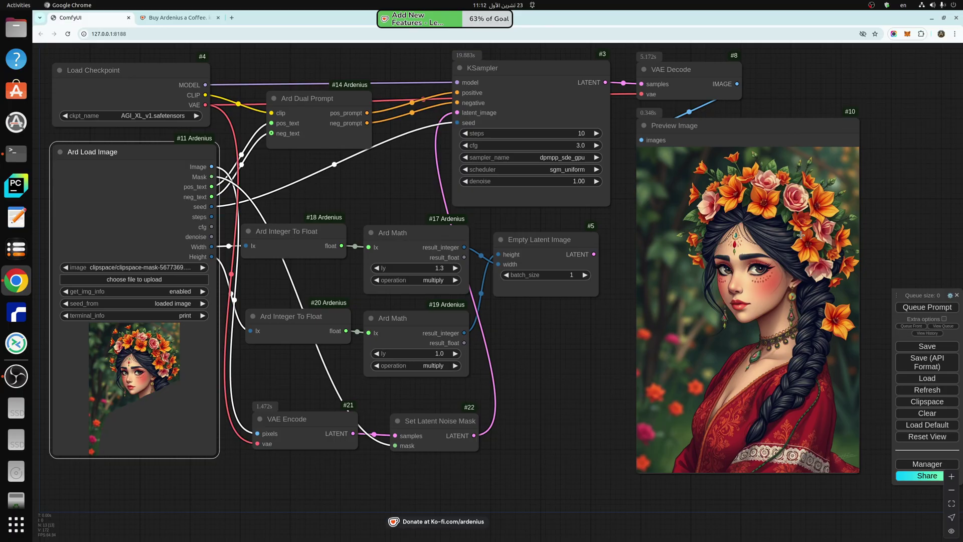
Queue a run with the new mask, then add and remove a plain Save Image node
left_click(924, 308)
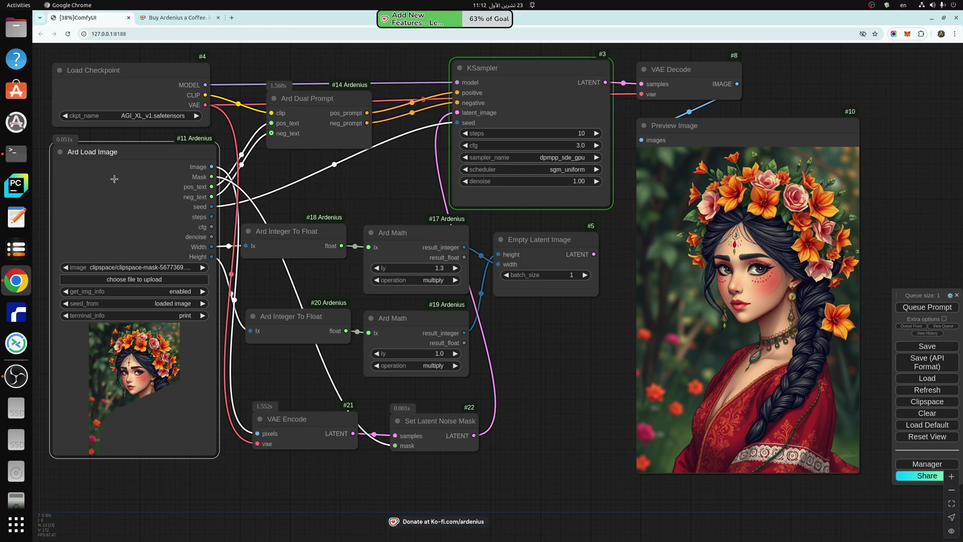
double_click(535, 341)
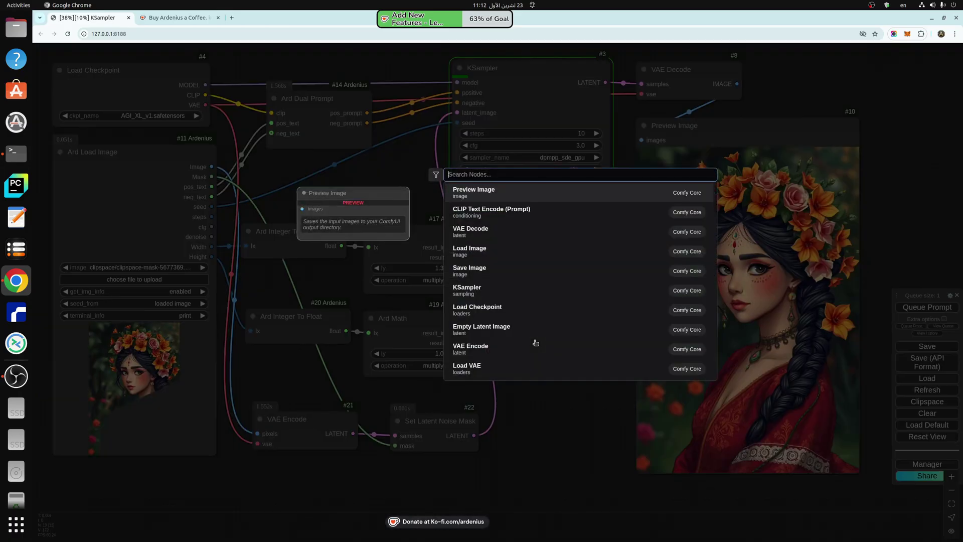
type("save")
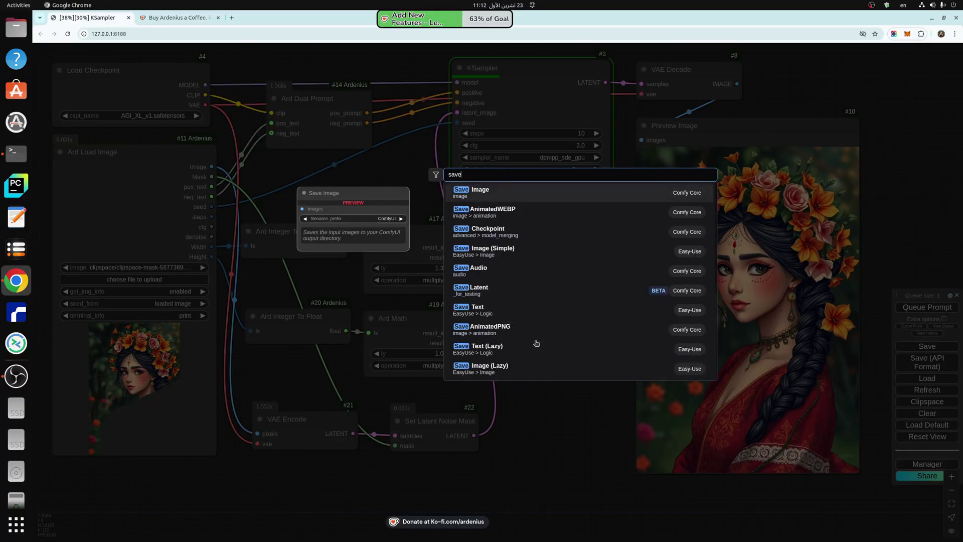
key("Return")
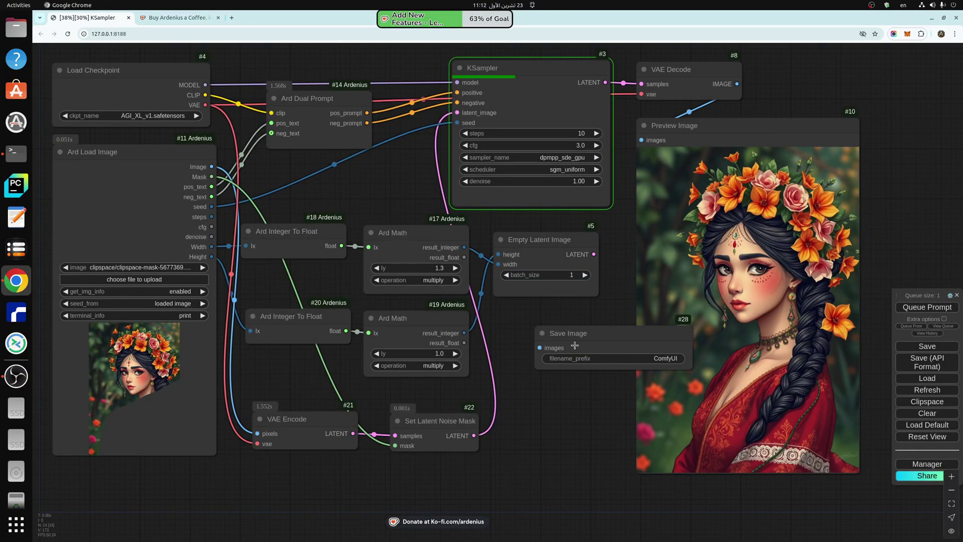
left_click_drag(571, 346, 547, 336)
scroll(534, 349, "up", 5)
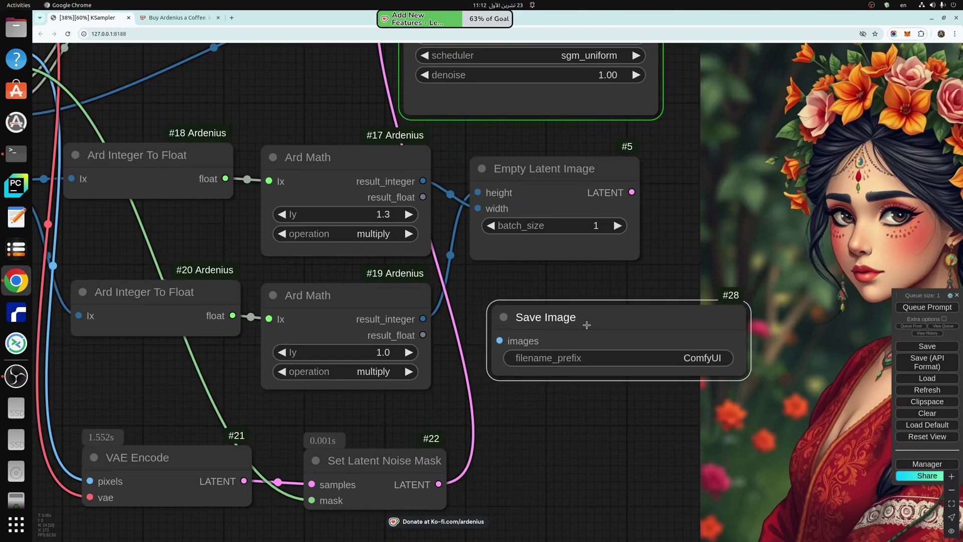
key("Delete")
Add an Ard Save Image node by searching 'ard save'
double_click(548, 320)
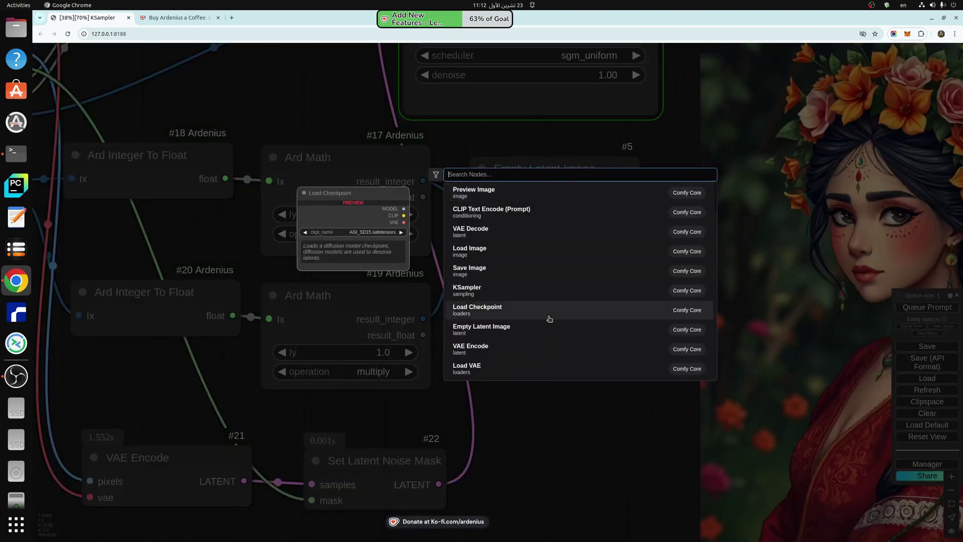
type("ard save")
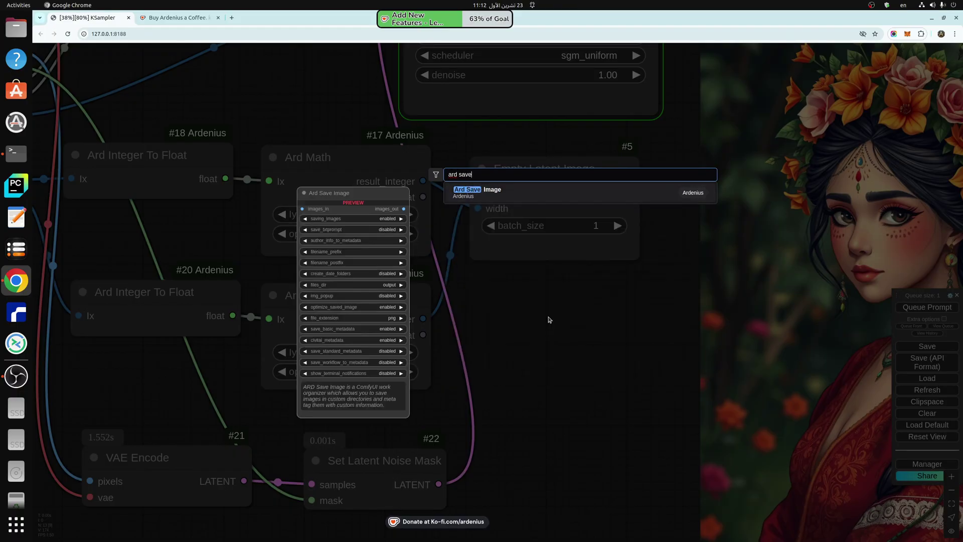
key("Return")
Move Ard Save Image #29 below Empty Latent Image, just left of the Preview Image
scroll(549, 319, "down", 4)
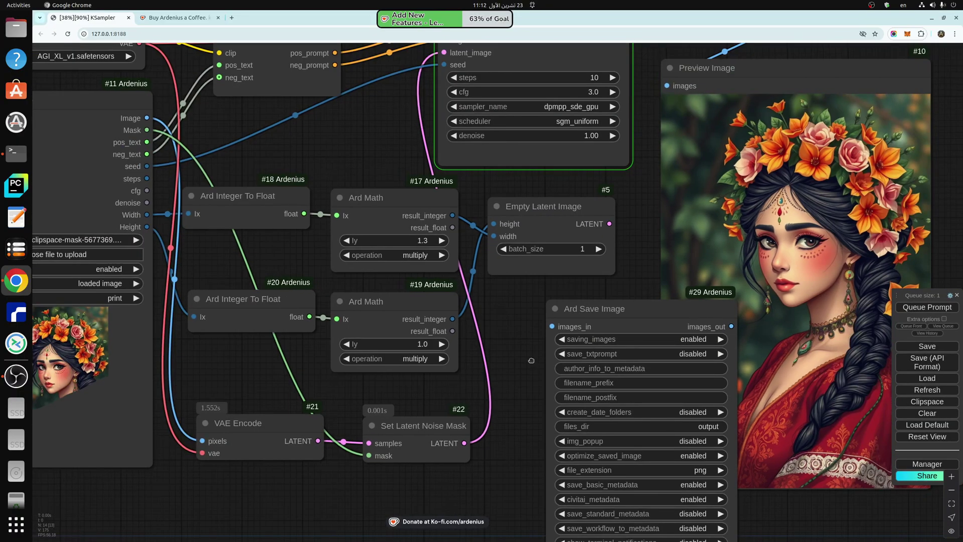
scroll(597, 211, "up", 2)
left_click_drag(594, 210, 636, 216)
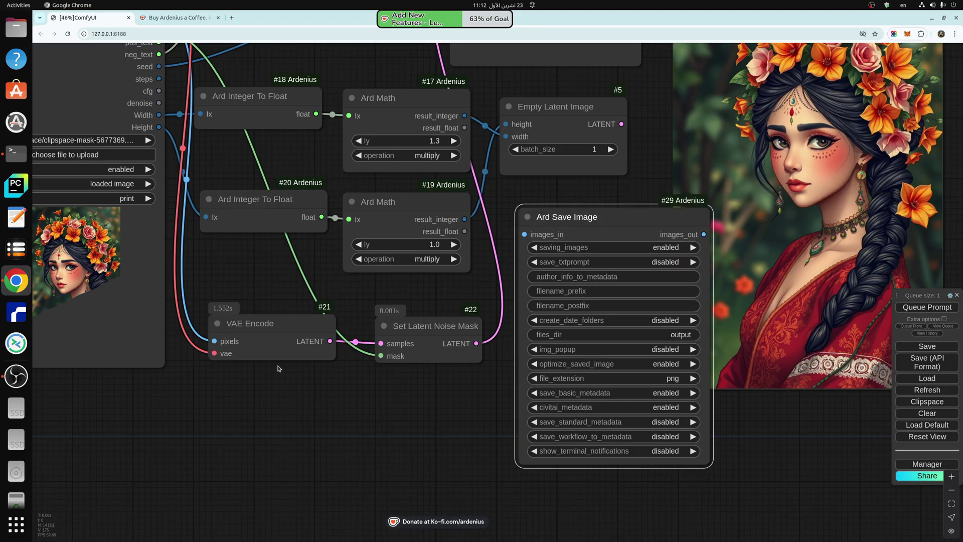
left_click_drag(112, 135, 265, 224)
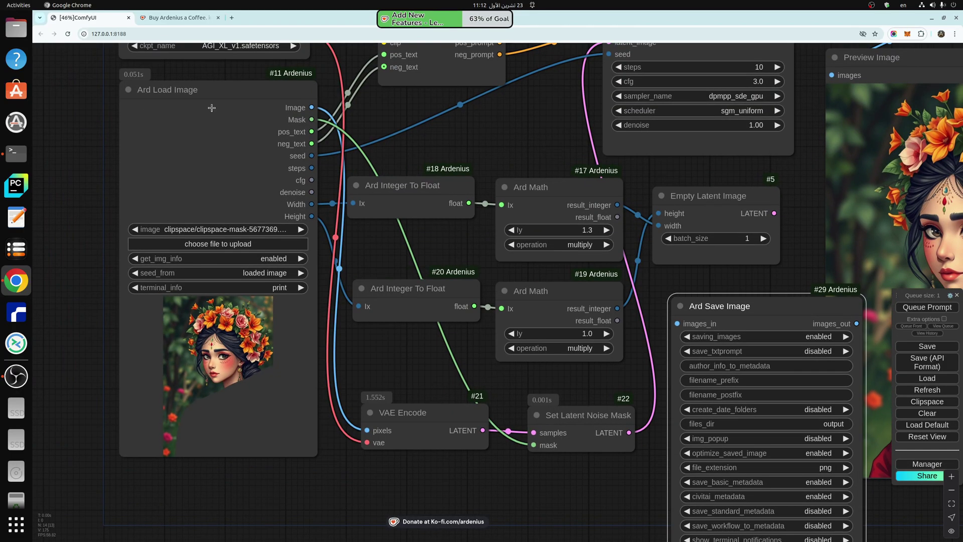
left_click_drag(580, 487, 404, 396)
left_click_drag(562, 225, 563, 239)
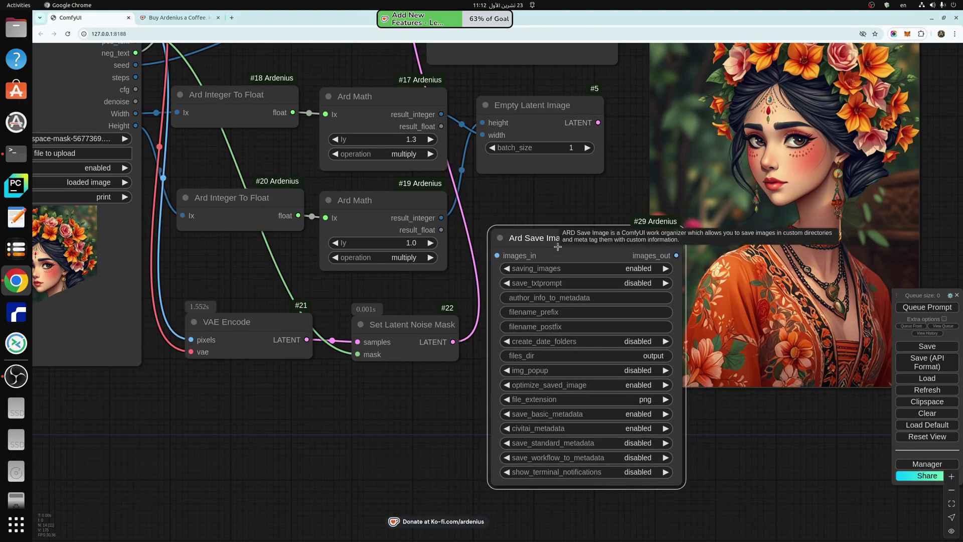
scroll(471, 459, "down", 2)
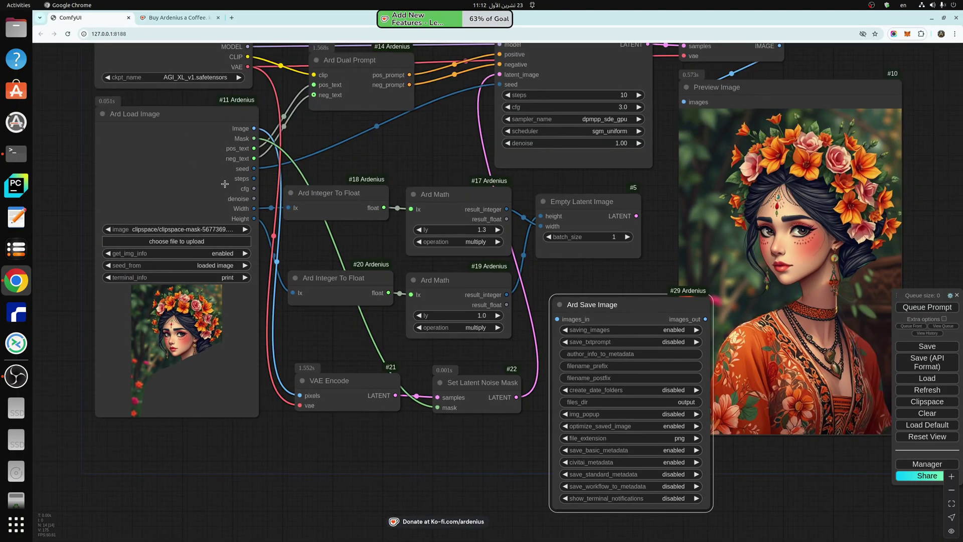
left_click(190, 158)
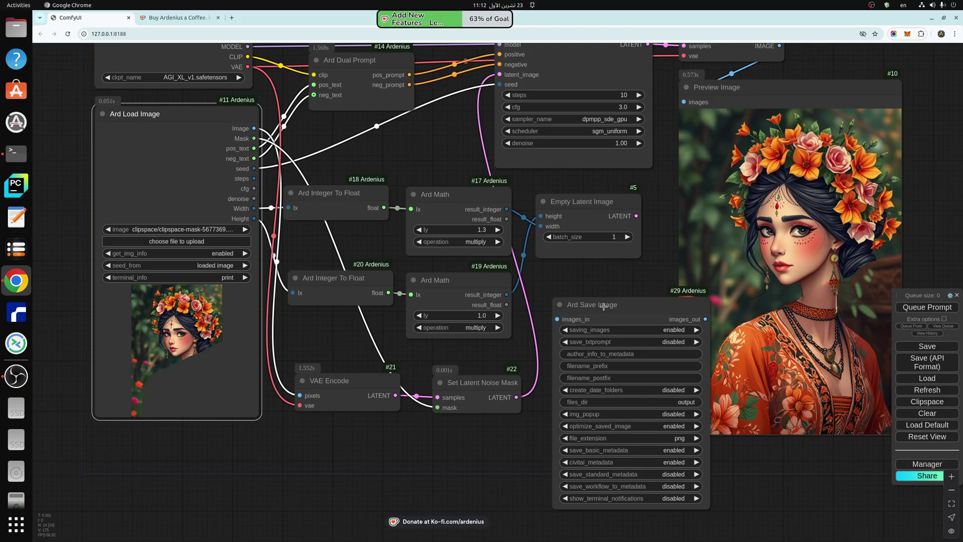
left_click_drag(604, 306, 605, 297)
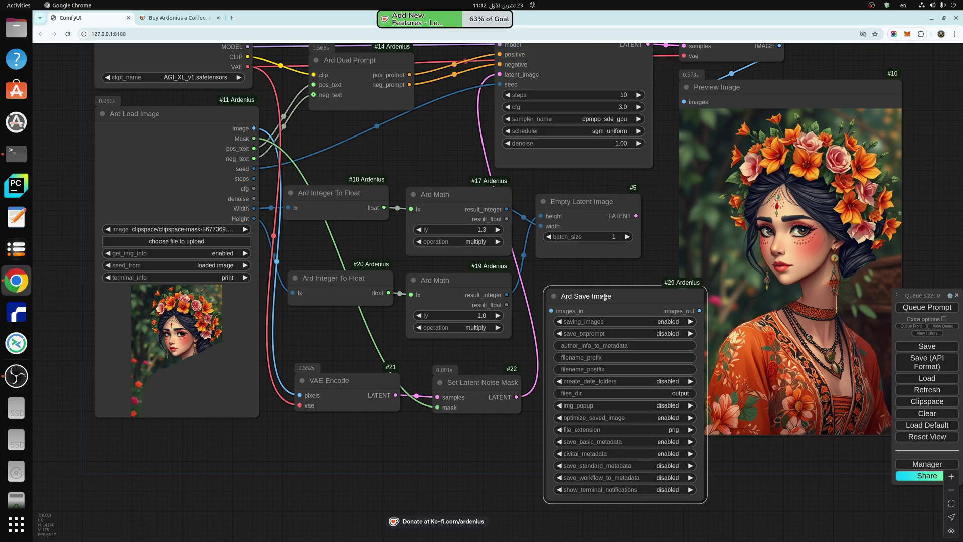
left_click_drag(605, 301, 601, 296)
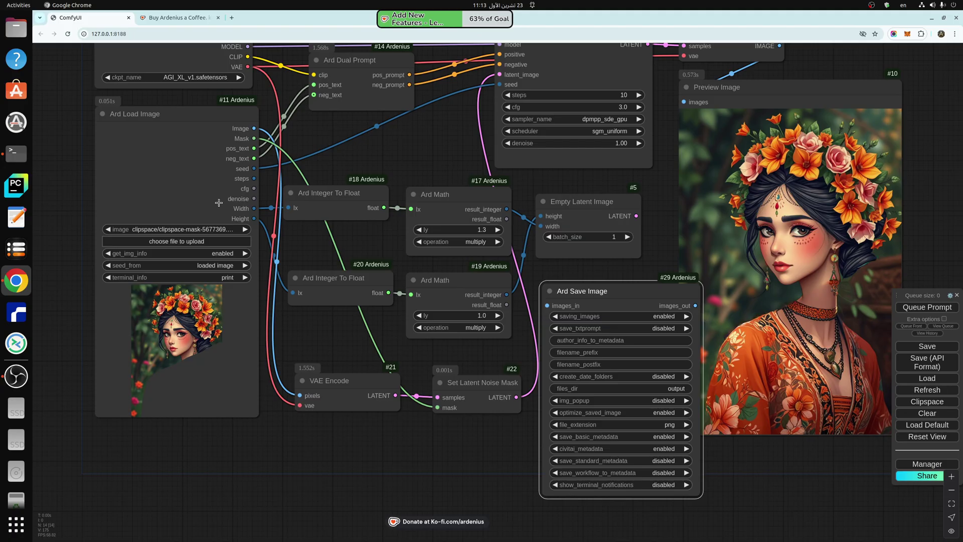
Enable save_standard_metadata and save_workflow_to_metadata on Ard Save Image
left_click(597, 460)
left_click(598, 461)
left_click(597, 473)
left_click(600, 473)
Set files_dir to output/mexican-woman
left_click_drag(674, 395, 671, 399)
left_click(673, 392)
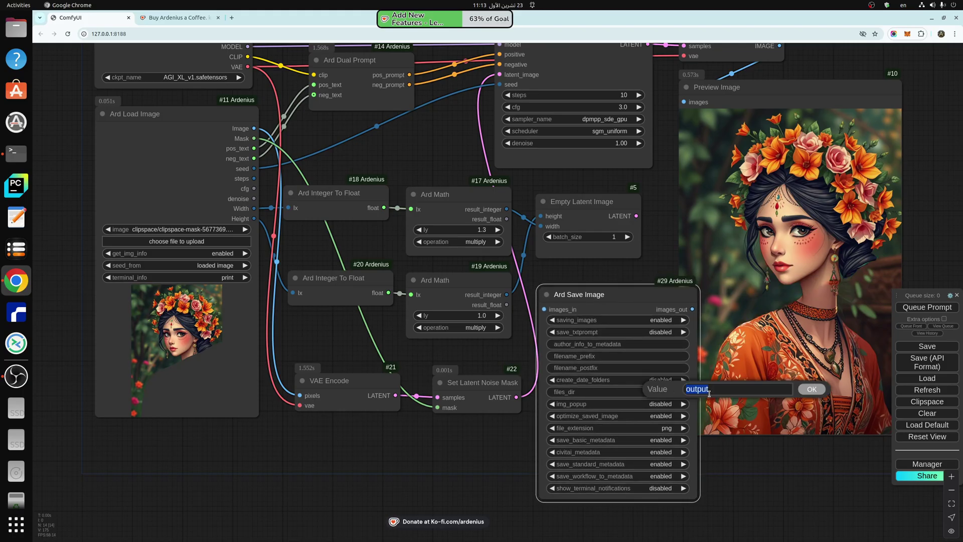
left_click(746, 388)
type("/mexican-woman")
key("Return")
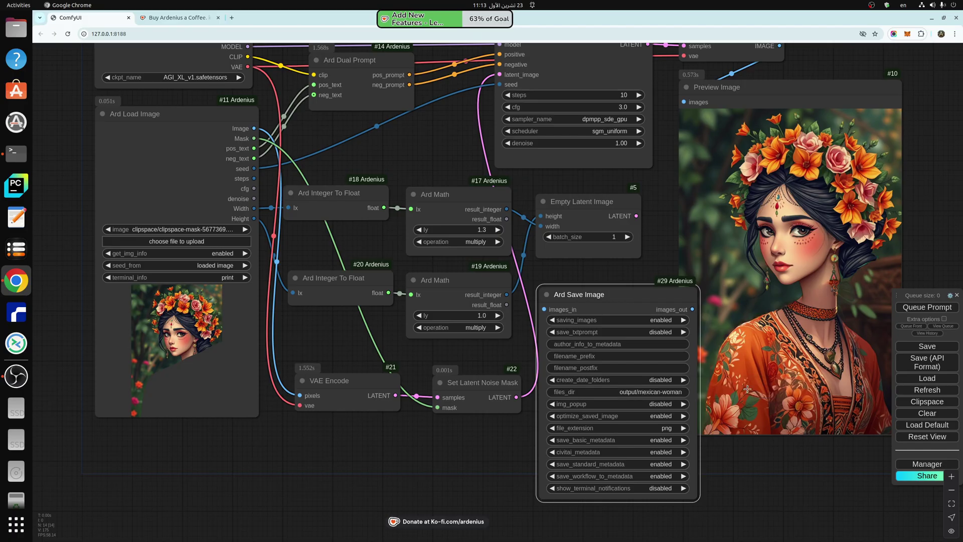
Leave the filename_prefix and author_info_to_metadata fields empty
left_click(661, 356)
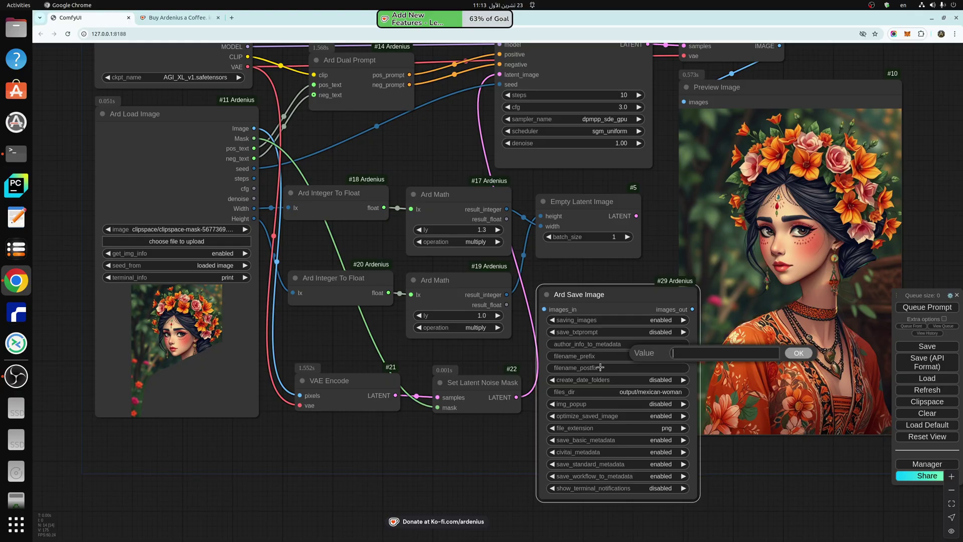
left_click(801, 354)
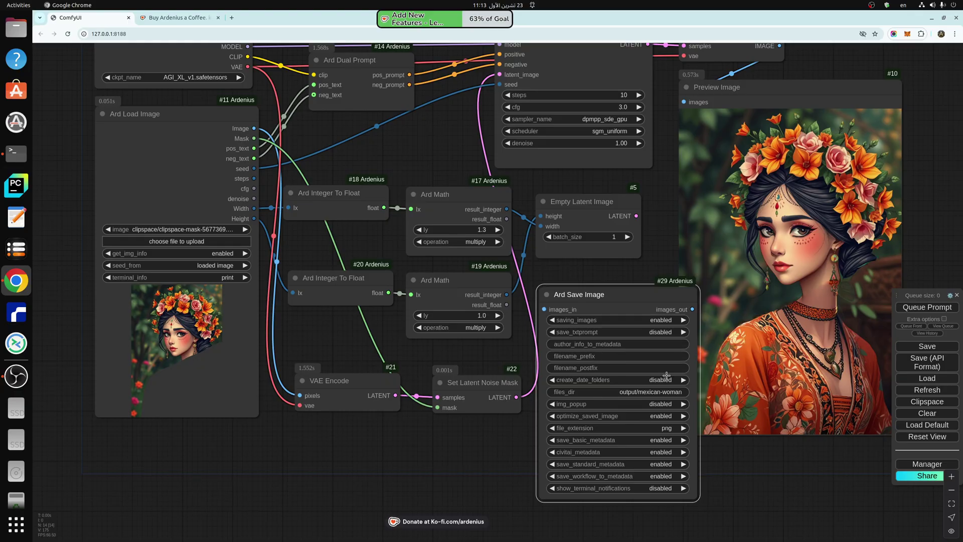
left_click(636, 345)
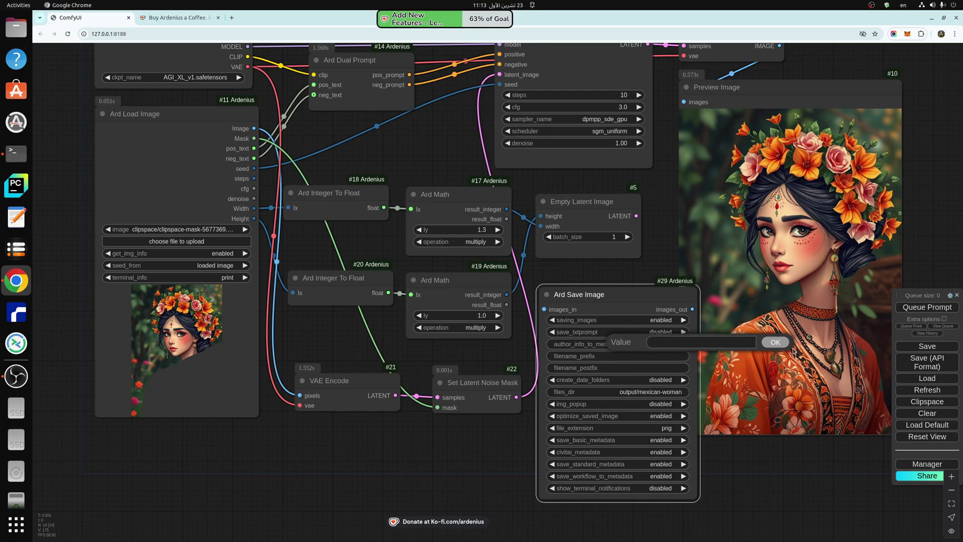
left_click(776, 342)
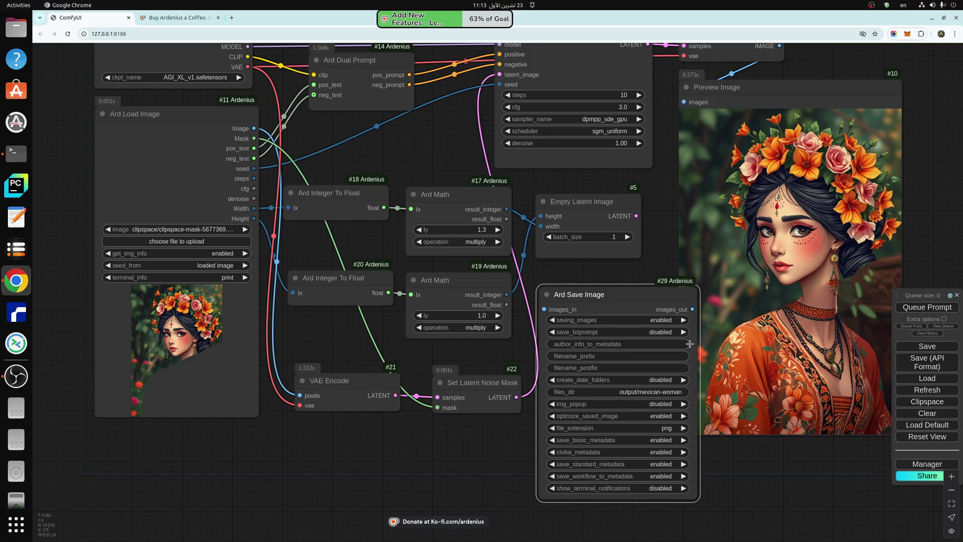
left_click(640, 345)
left_click(774, 346)
Delete Ard Save Image #29 and reframe the canvas around the whole workflow
key("Delete")
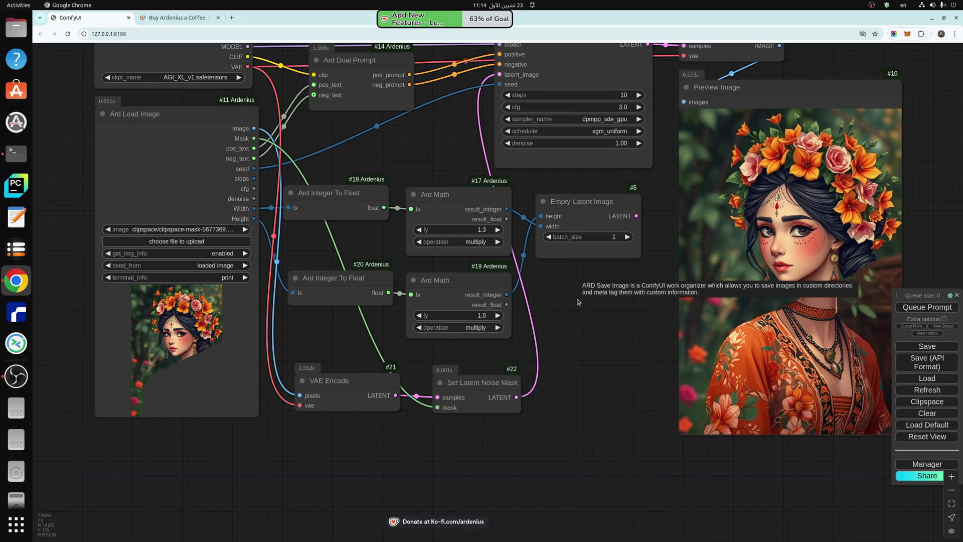
scroll(578, 305, "down", 1)
scroll(578, 307, "up", 1)
left_click_drag(578, 307, 551, 345)
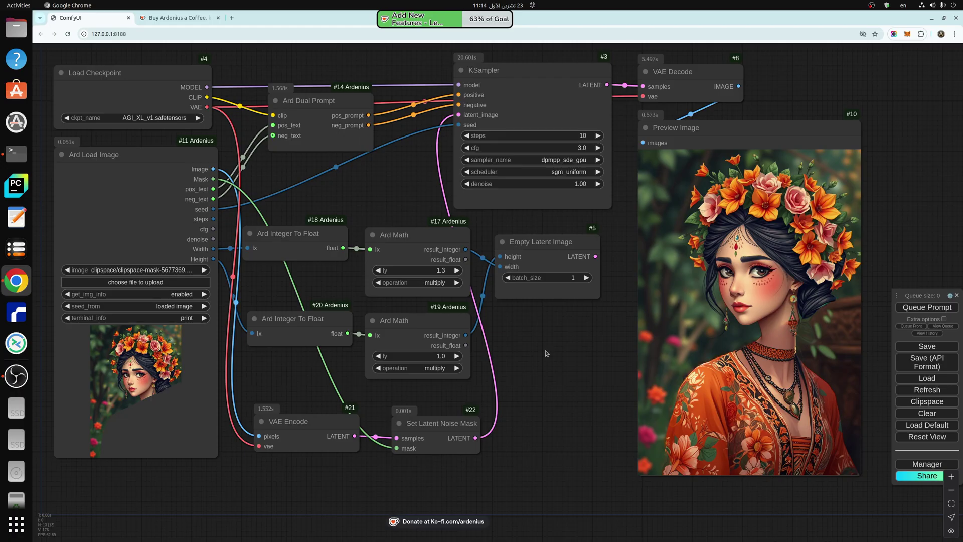
left_click(372, 235)
left_click(373, 234)
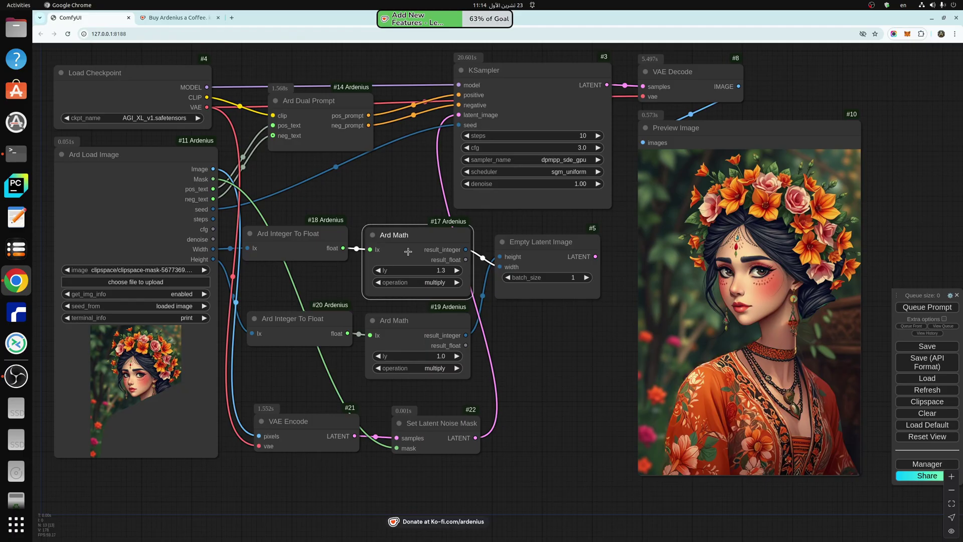